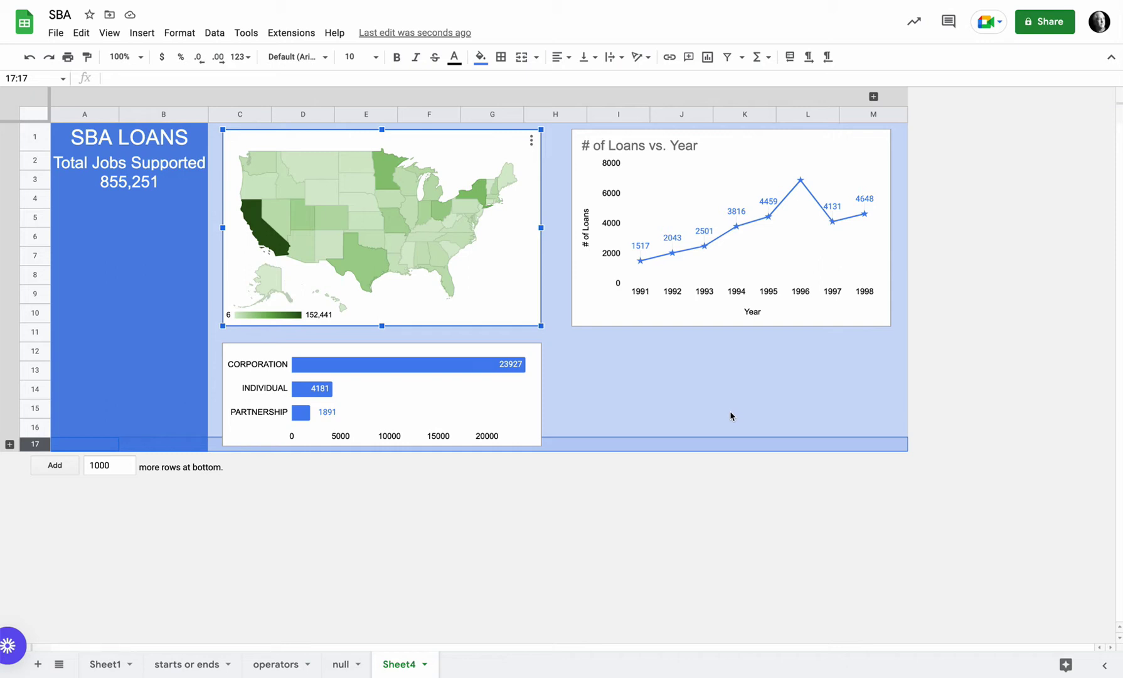
Deselect the map chart and switch to Sheet1 with the raw SBA loan data.
key("Escape")
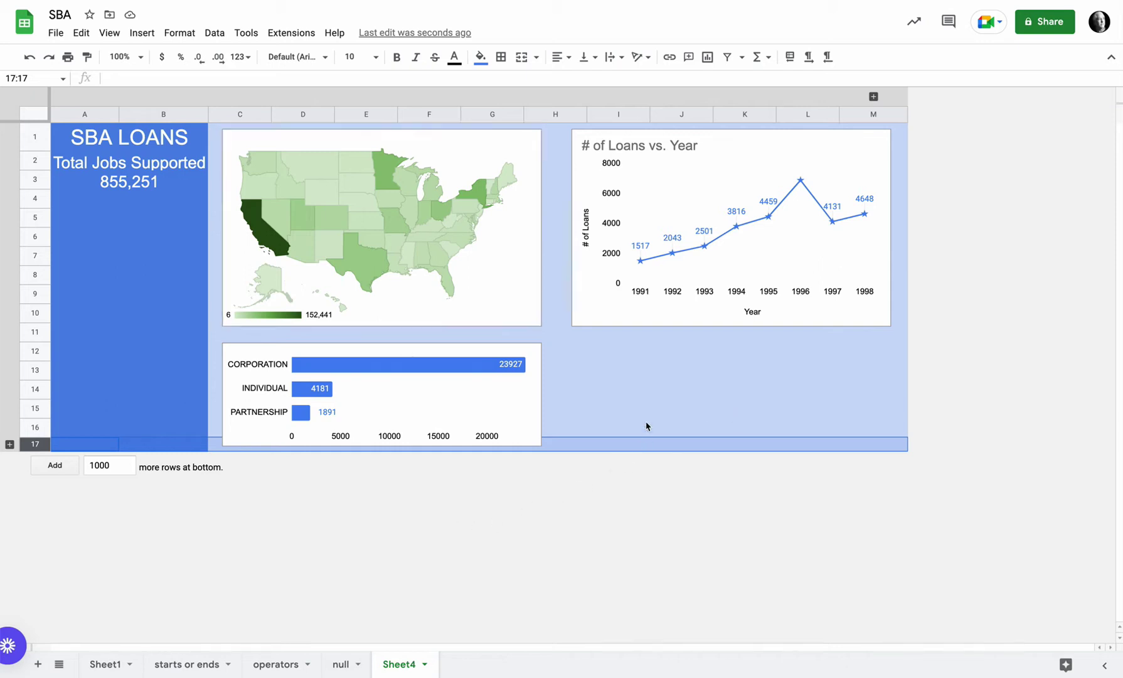
left_click(104, 665)
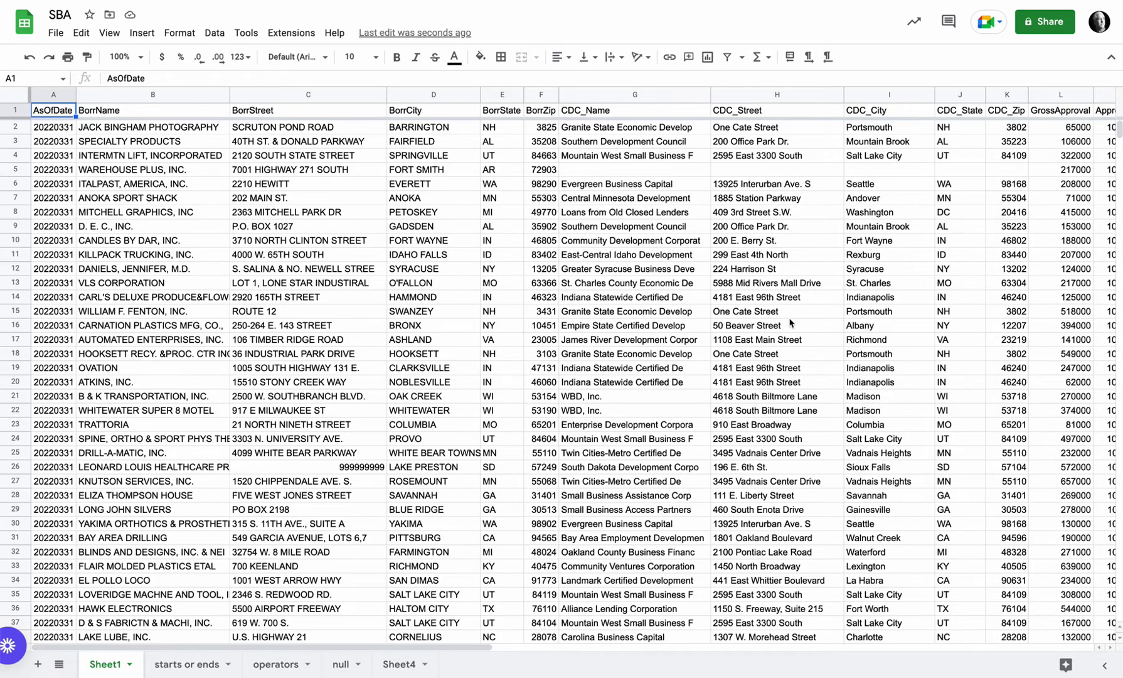
Scroll sideways through Sheet1's loan data columns.
scroll(779, 323, "right", 7)
scroll(765, 322, "right", 5)
scroll(765, 321, "left", 10)
scroll(433, 185, "right", 1)
scroll(572, 195, "left", 1)
left_click(403, 667)
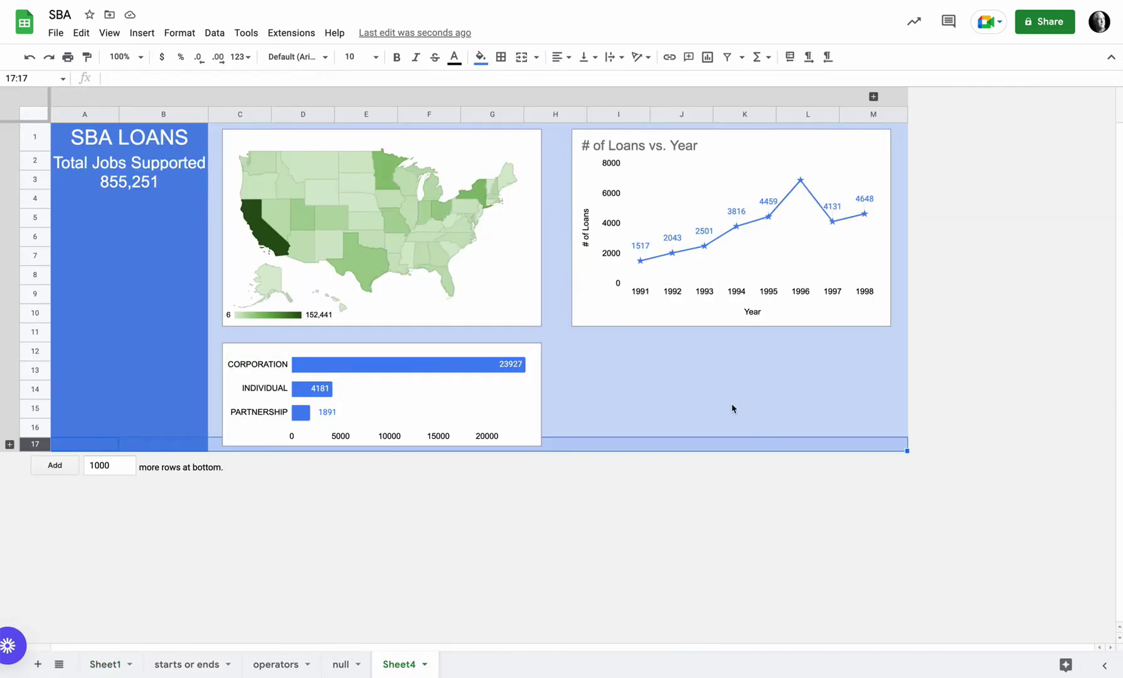
left_click(693, 410)
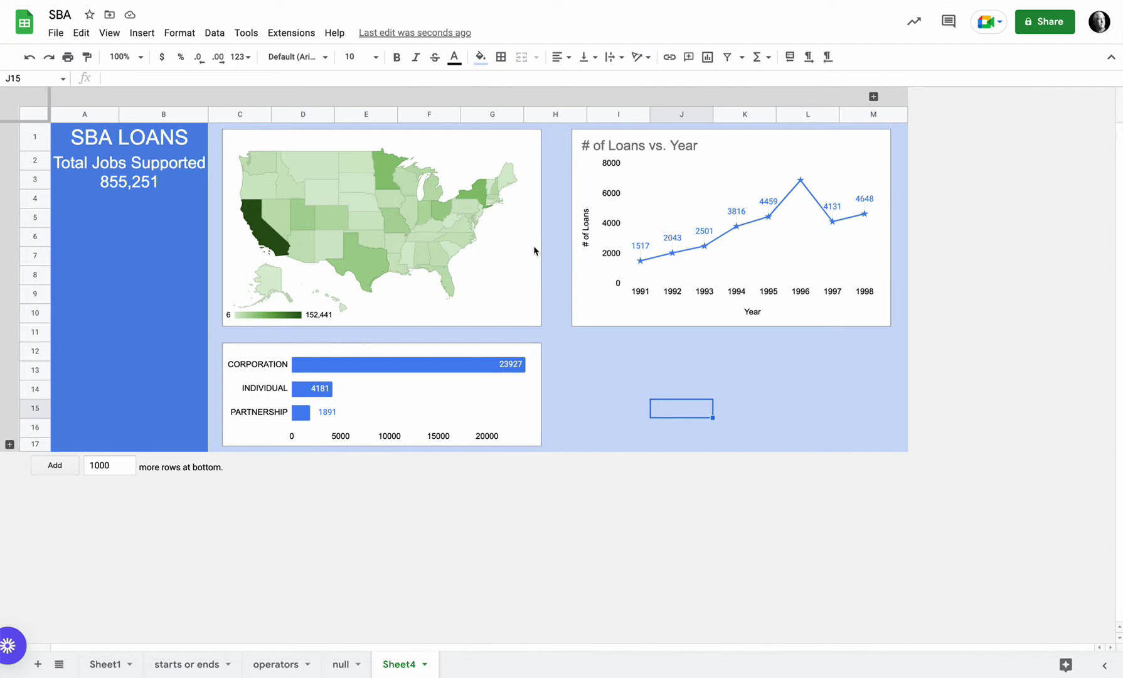
left_click(449, 201)
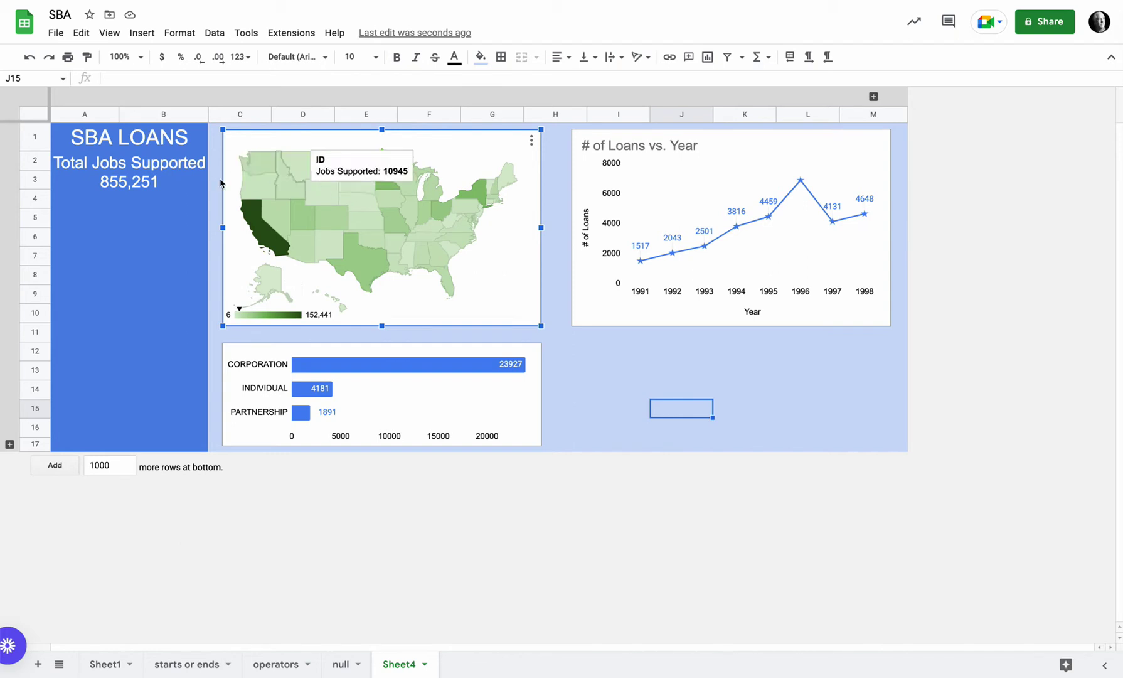
left_click(145, 170)
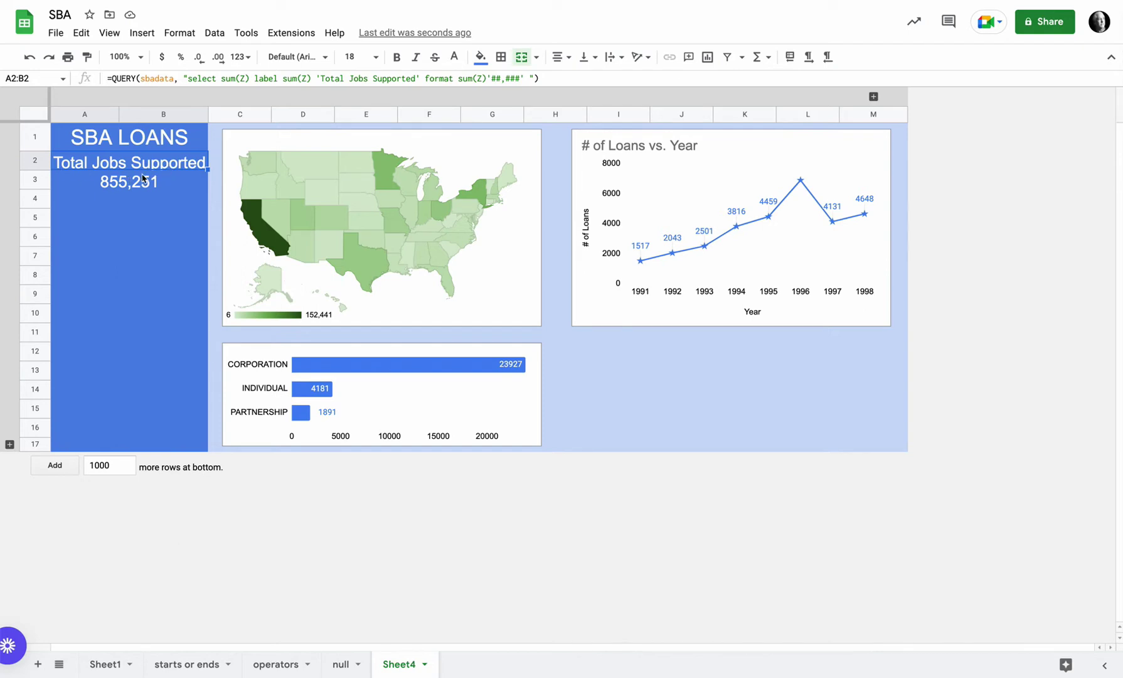
left_click(261, 190)
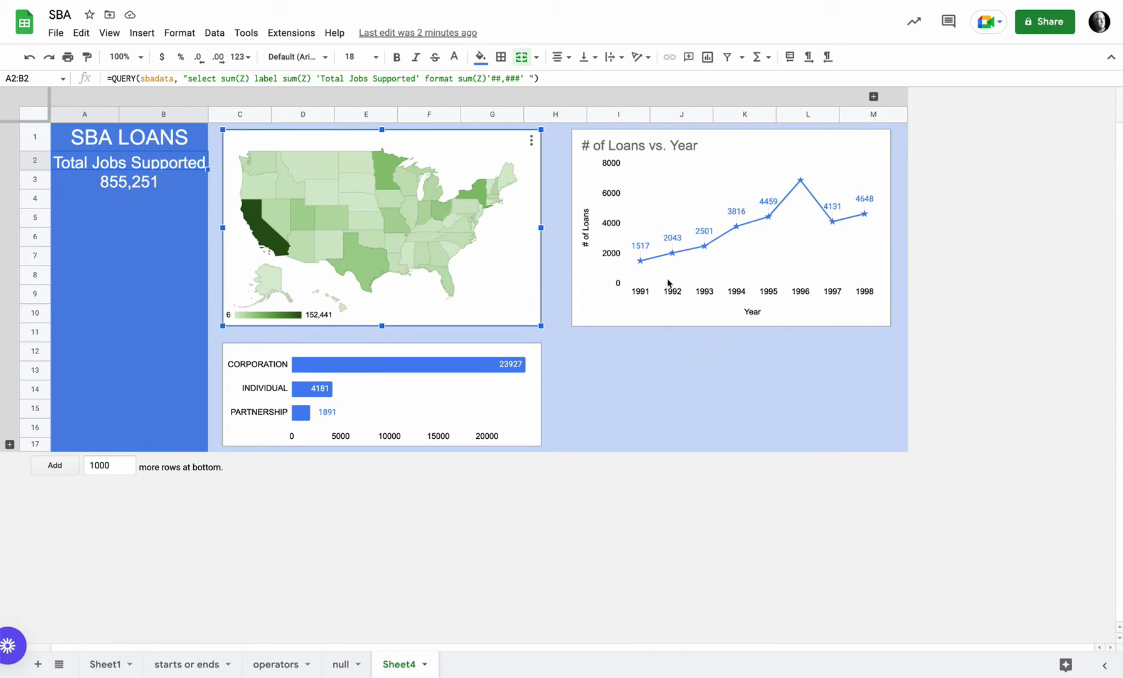
left_click(873, 97)
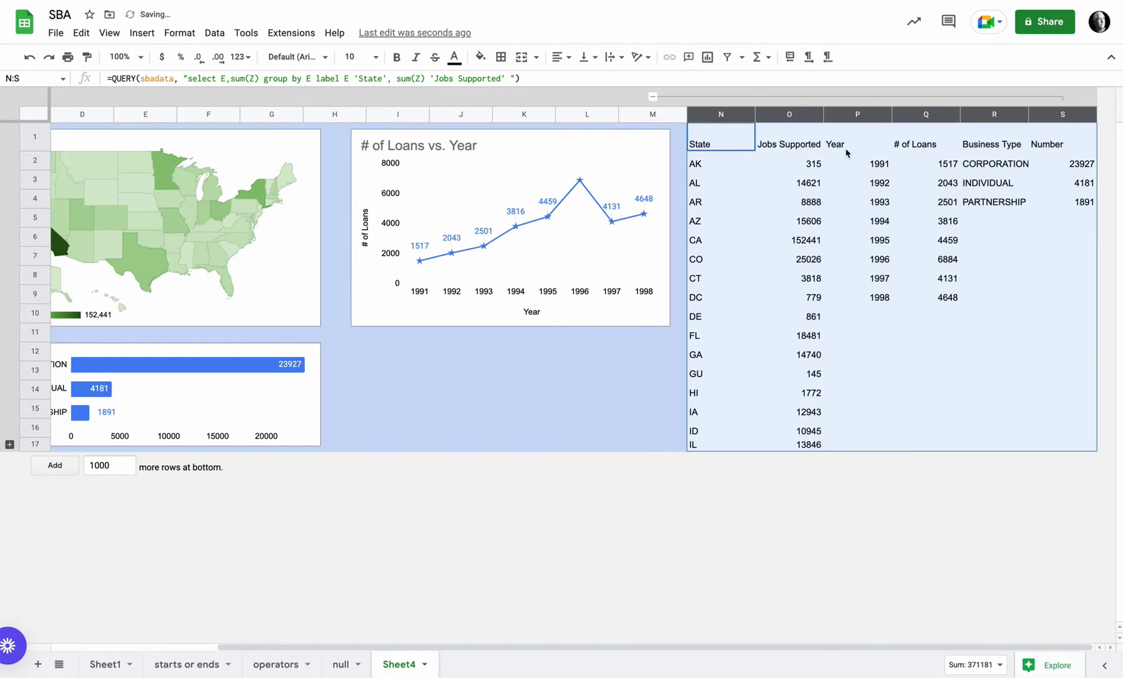
Fill the State, Year and Business Type headers in N1, P1 and R1 yellow.
left_click(739, 141)
left_click(480, 57)
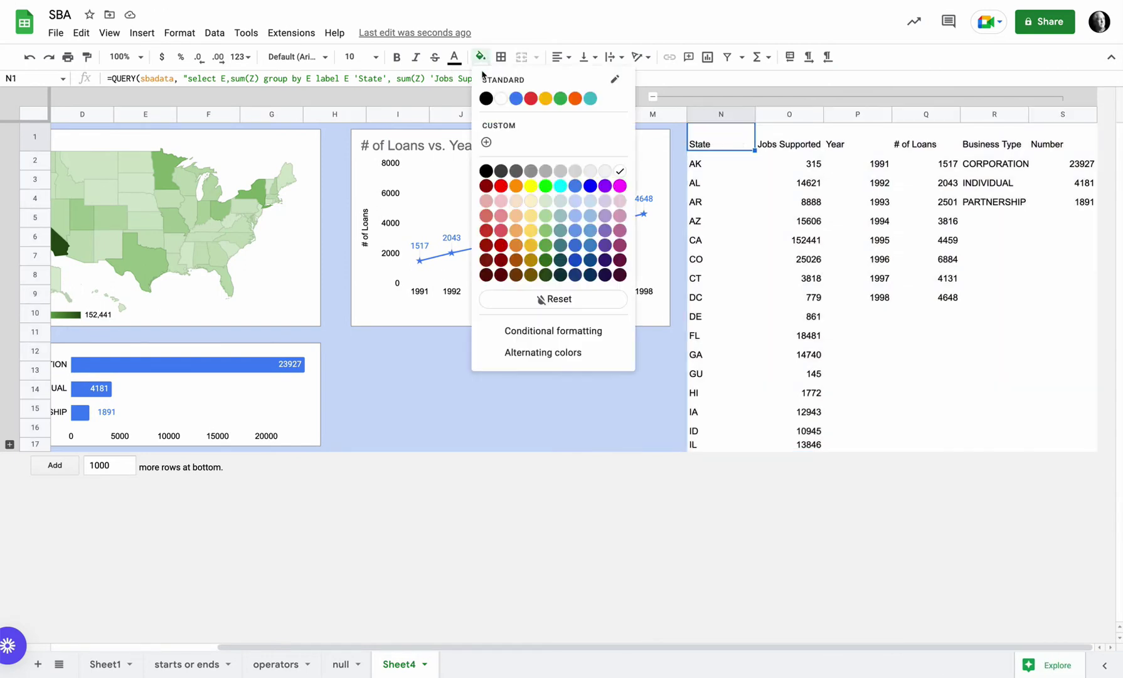
left_click(531, 186)
left_click(843, 144)
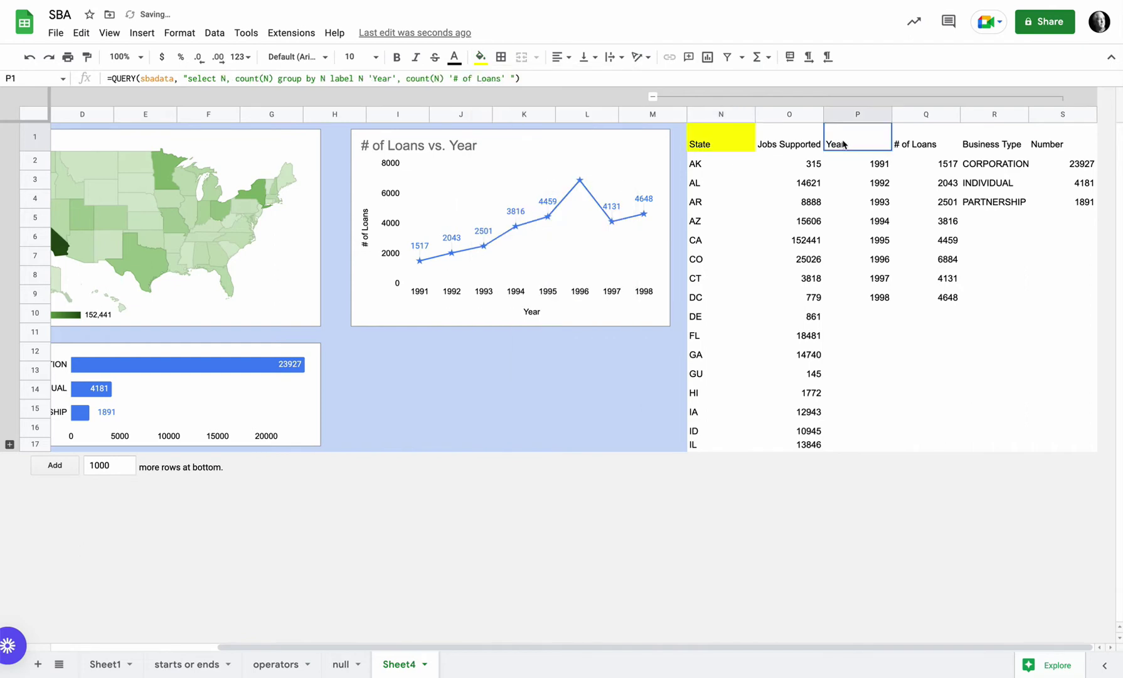
left_click(481, 58)
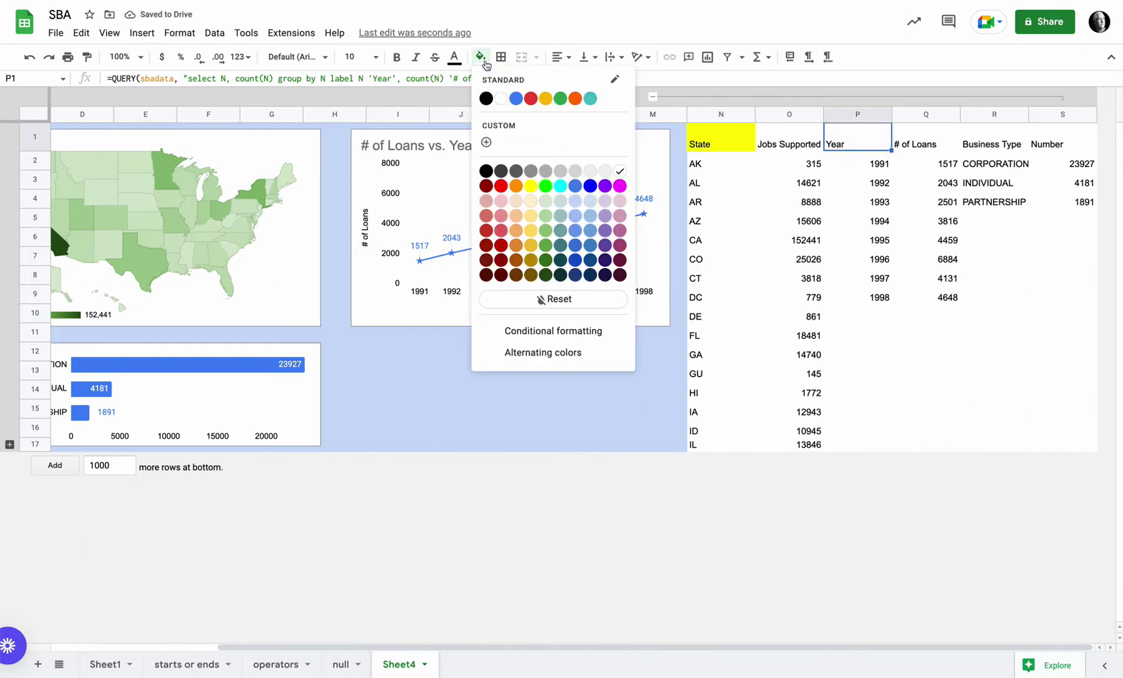
left_click(532, 186)
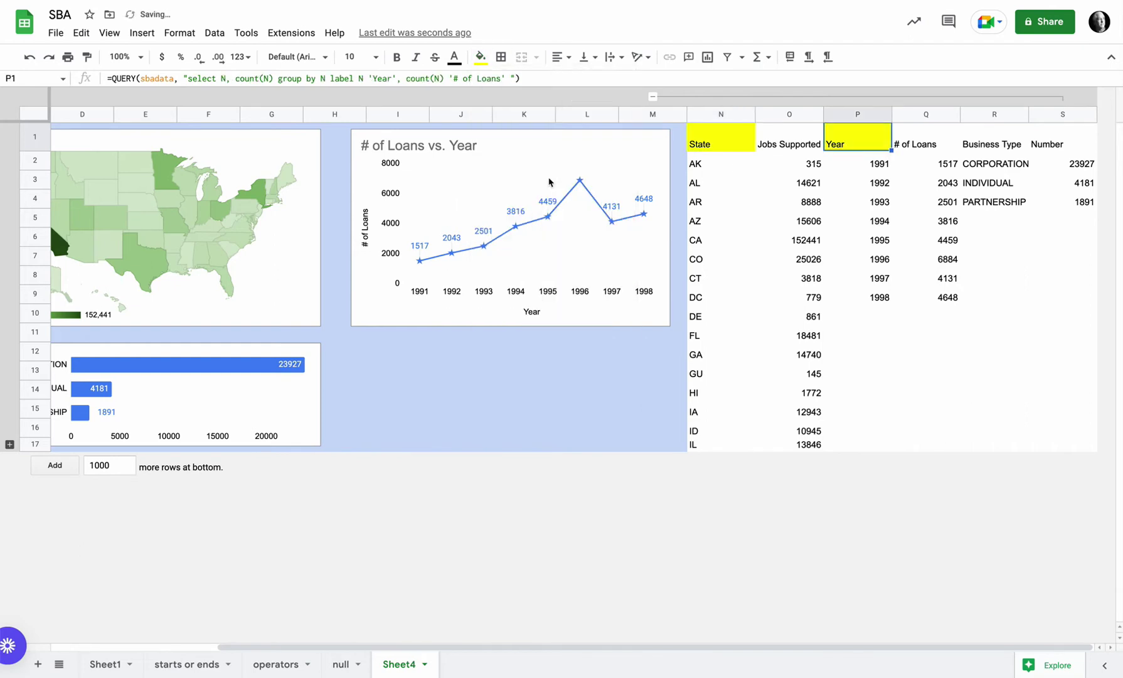
left_click(987, 147)
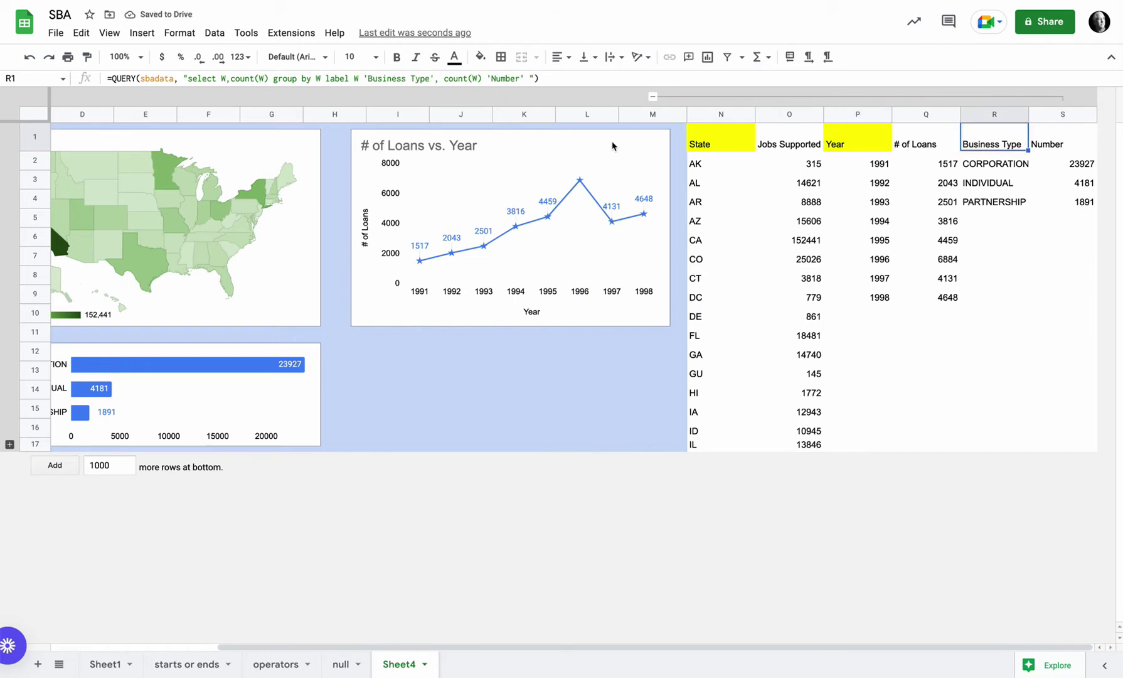
left_click(480, 58)
left_click(531, 186)
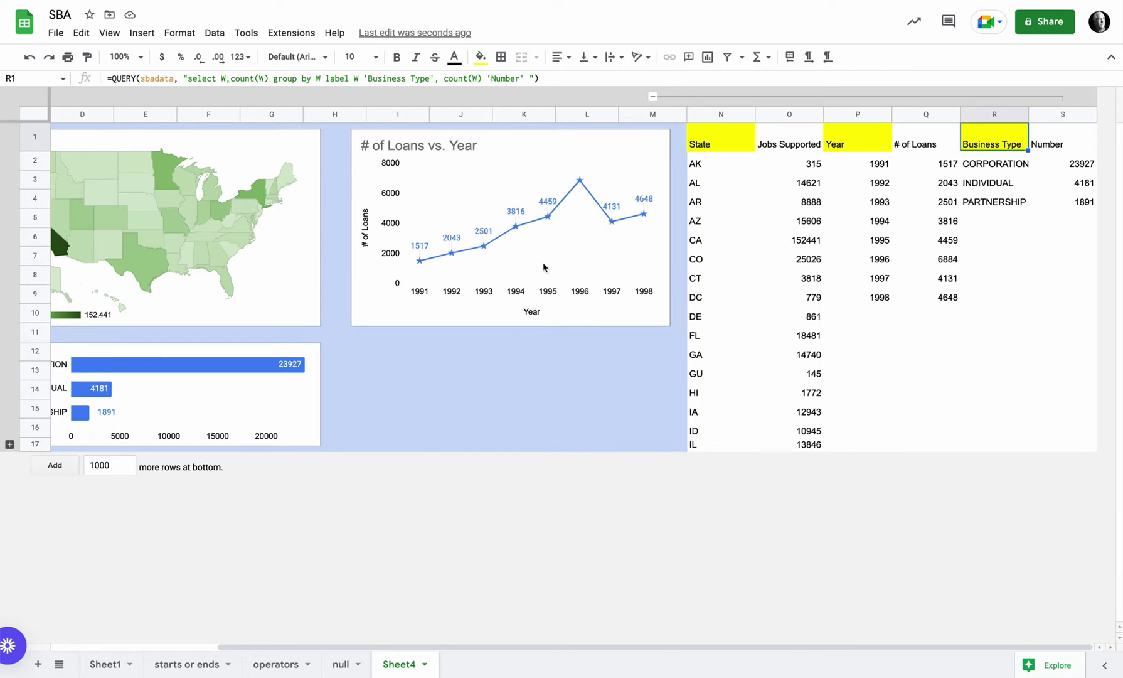
Expand the grouped rows below row 17 and inspect the State query formula in N1.
left_click(8, 445)
left_click(602, 472)
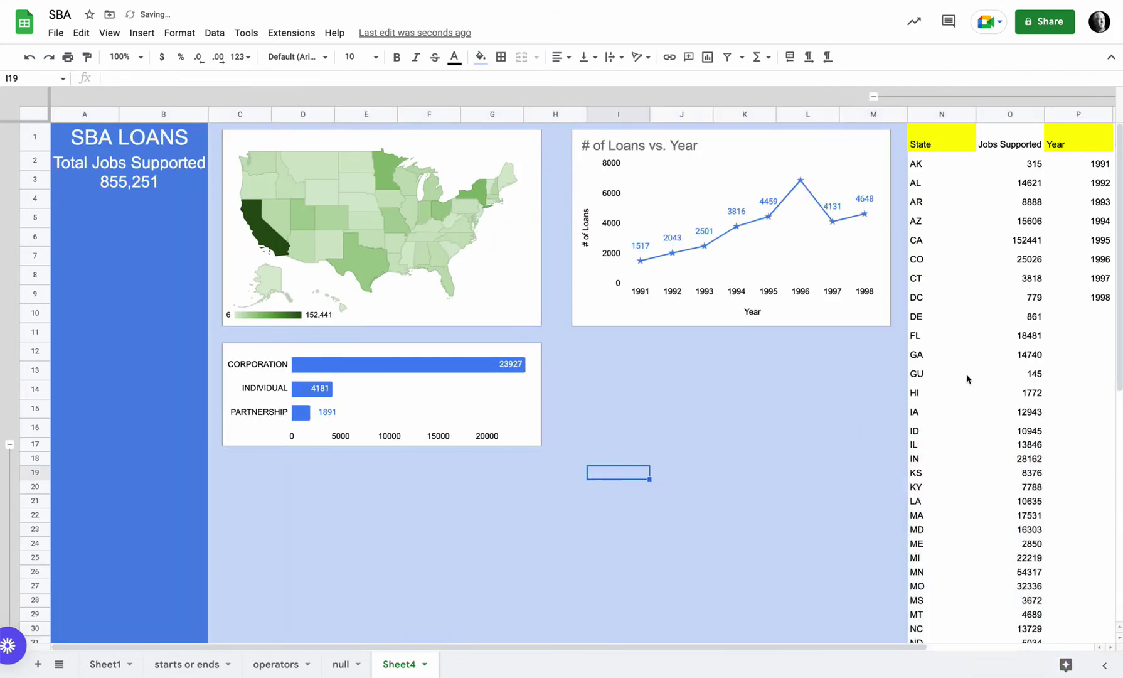
scroll(970, 376, "down", 10)
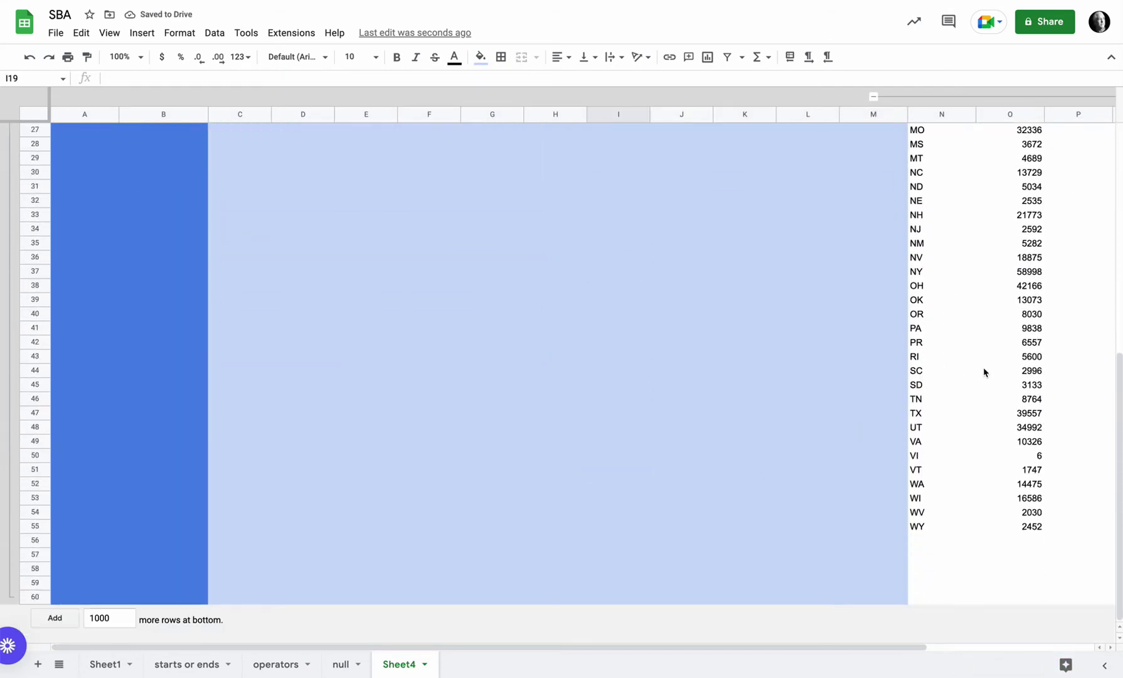
scroll(984, 371, "right", 3)
scroll(984, 372, "up", 10)
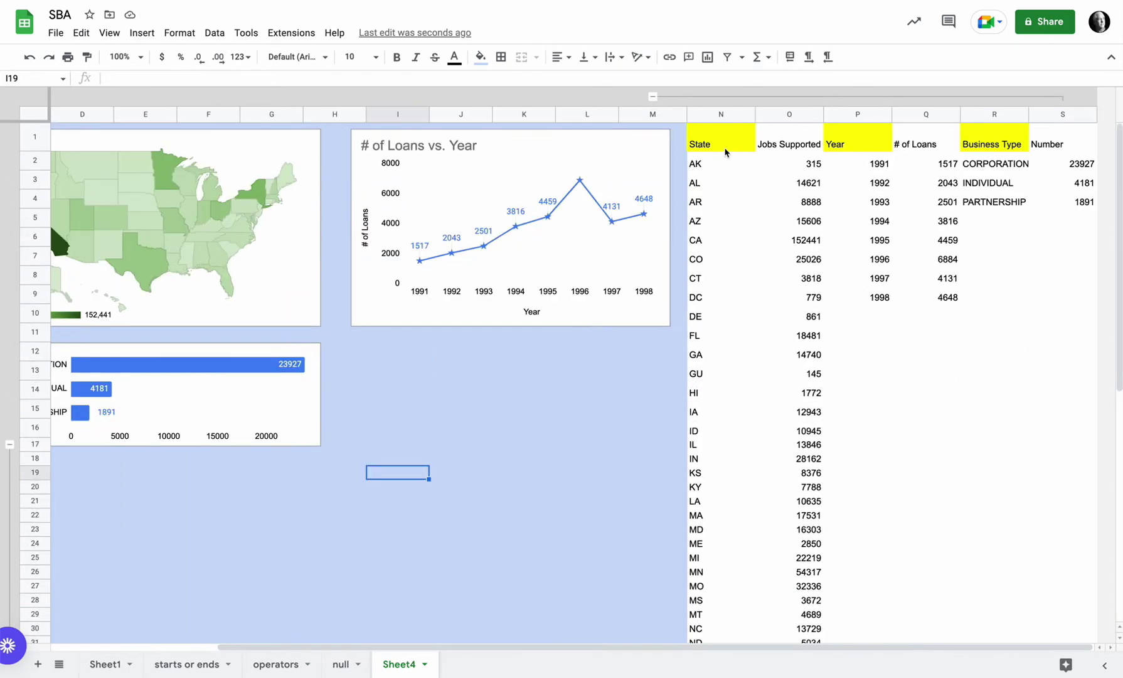
left_click(726, 150)
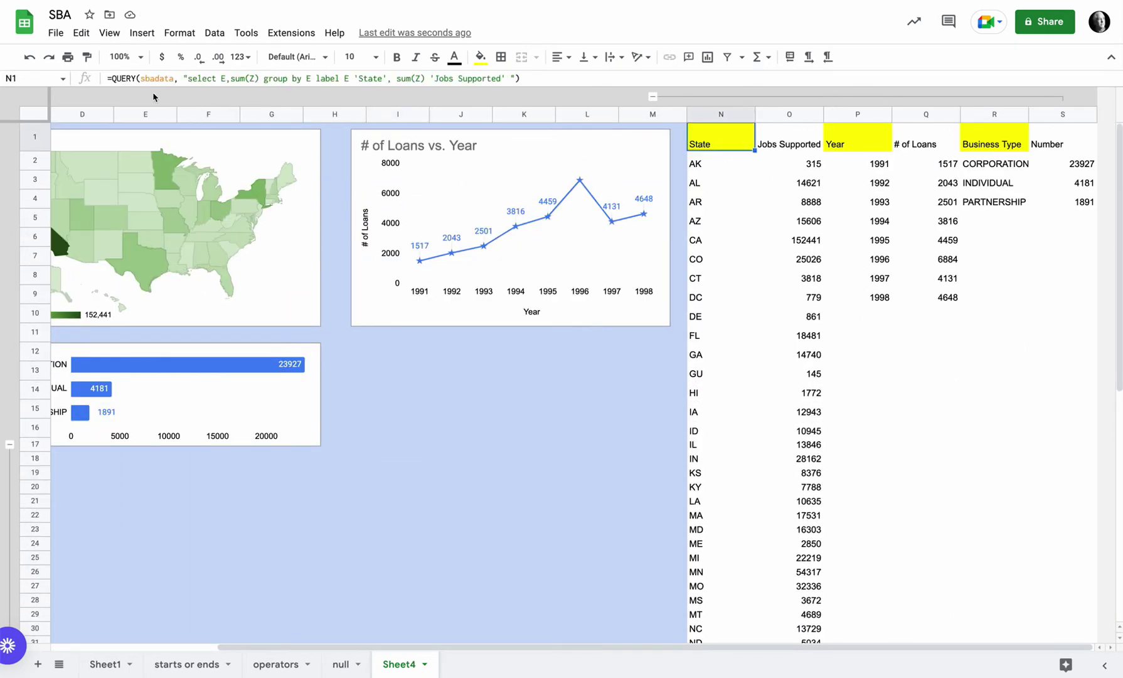
Inspect Sheet1's loan columns and the sbadata range, then return to Sheet4.
left_click(107, 664)
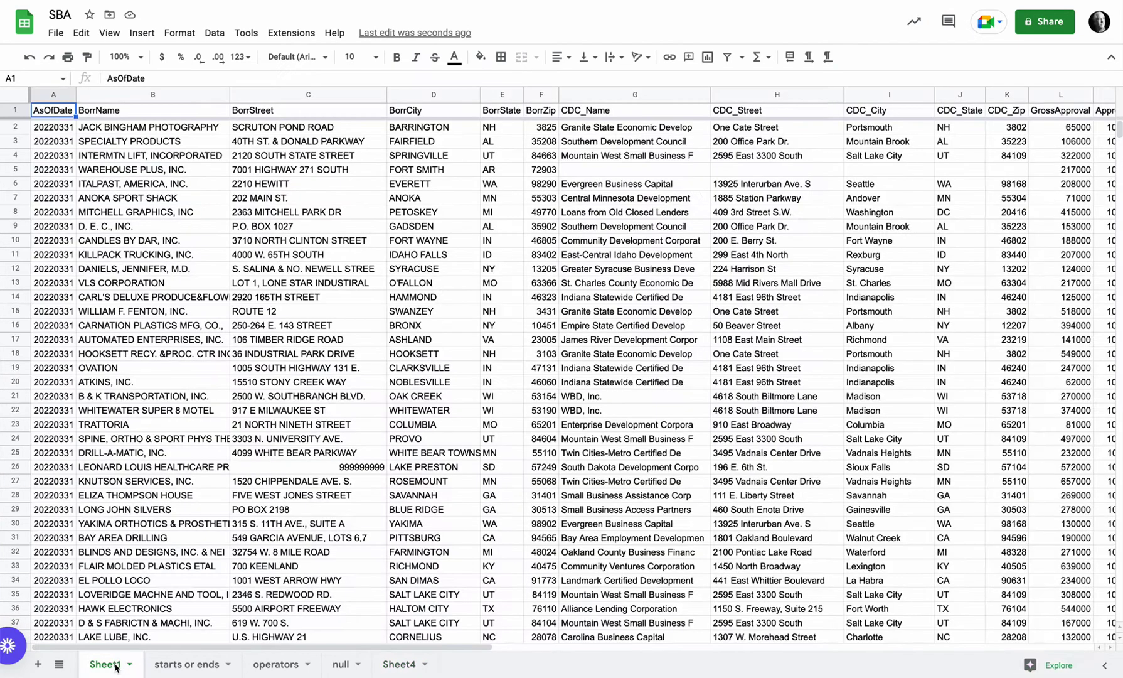
left_click(46, 94)
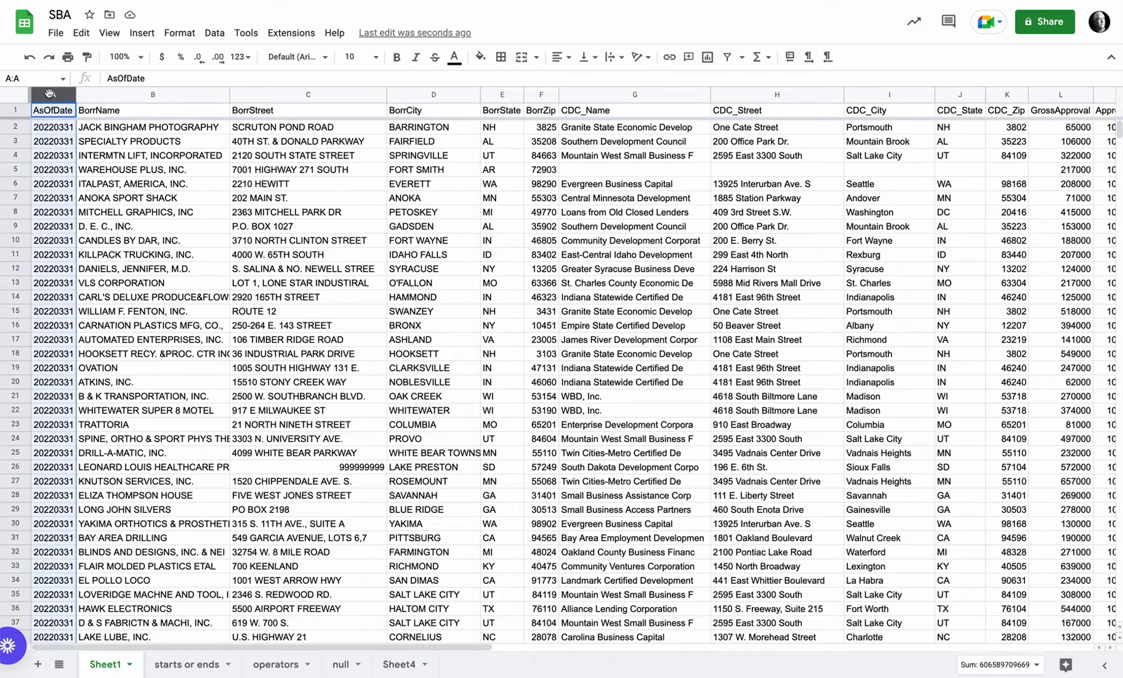
left_click(22, 99)
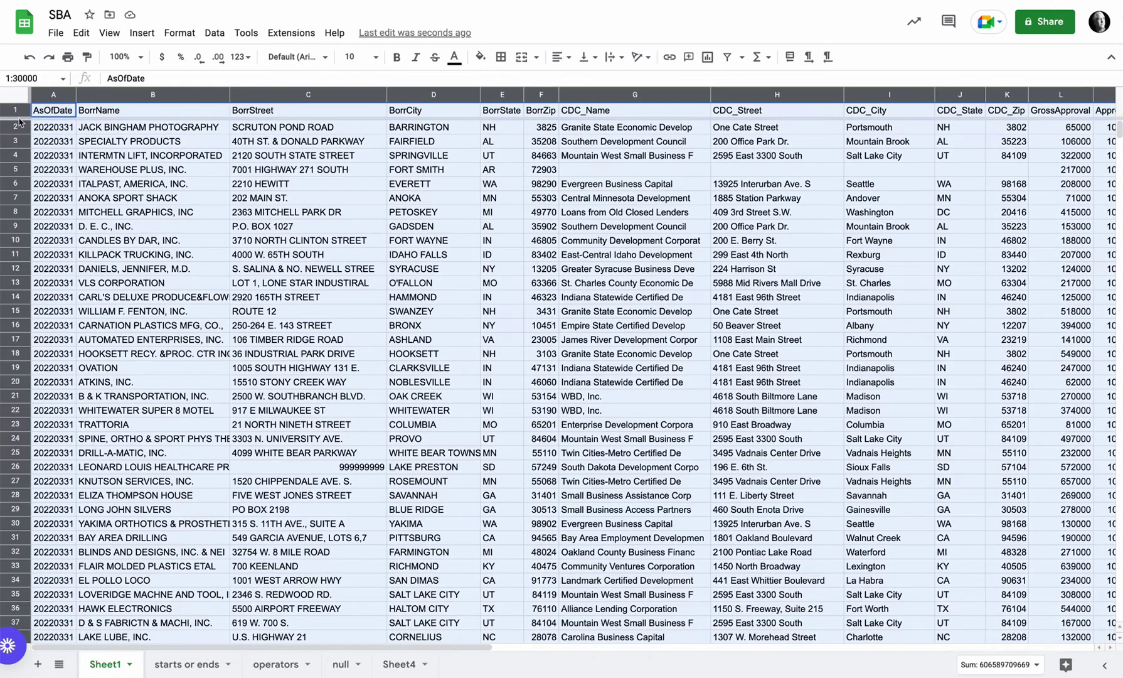
left_click(79, 94)
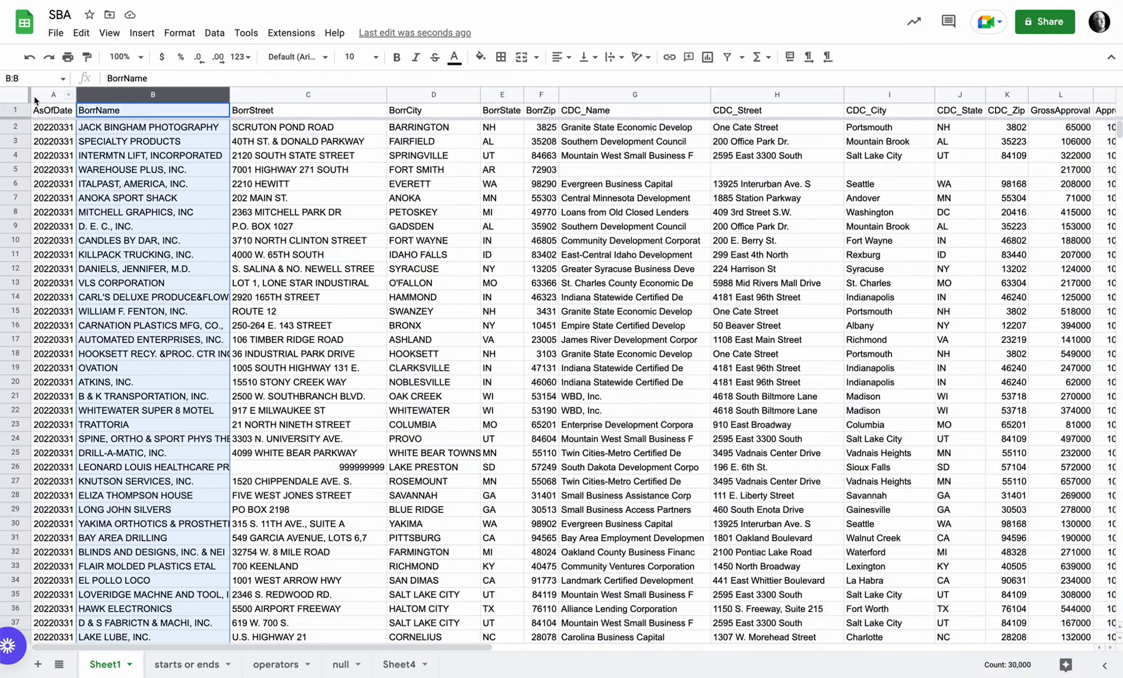
left_click_drag(38, 96, 307, 94)
scroll(760, 120, "right", 15)
key("ctrl+a")
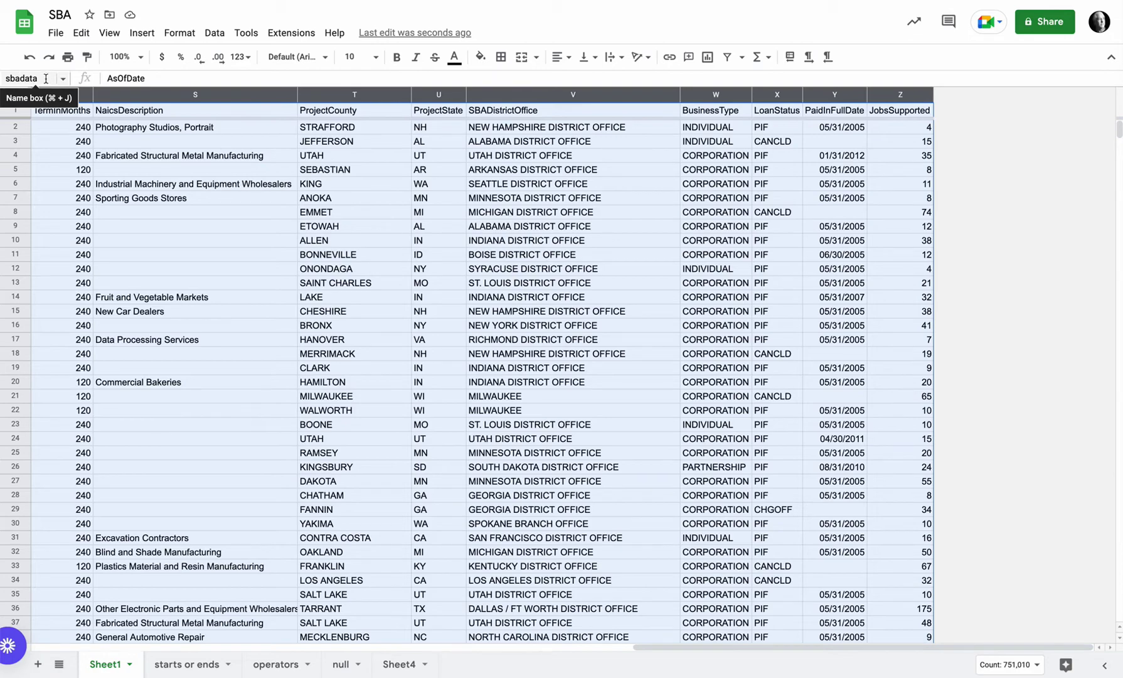
scroll(483, 184, "left", 15)
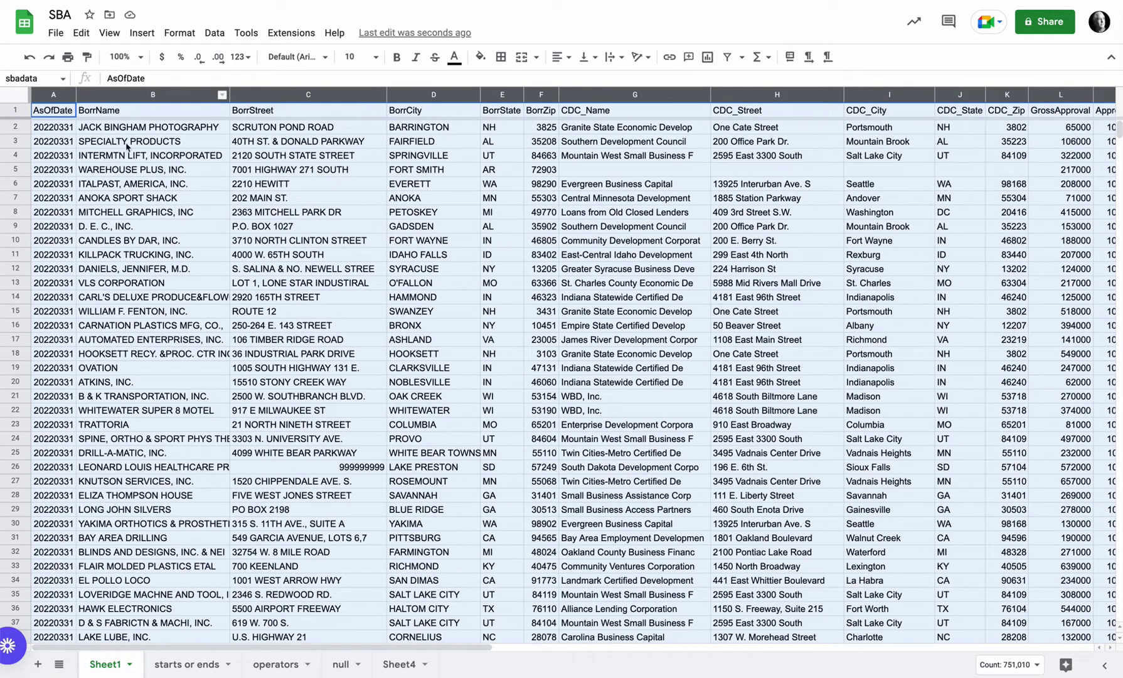
left_click(395, 663)
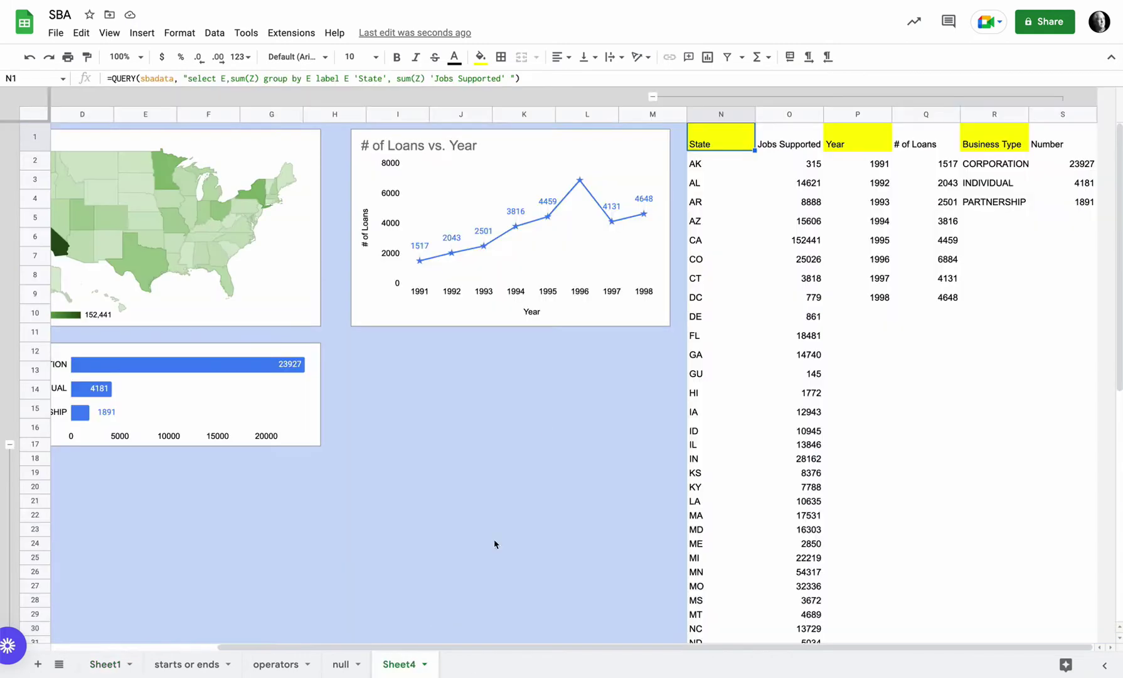
left_click(152, 78)
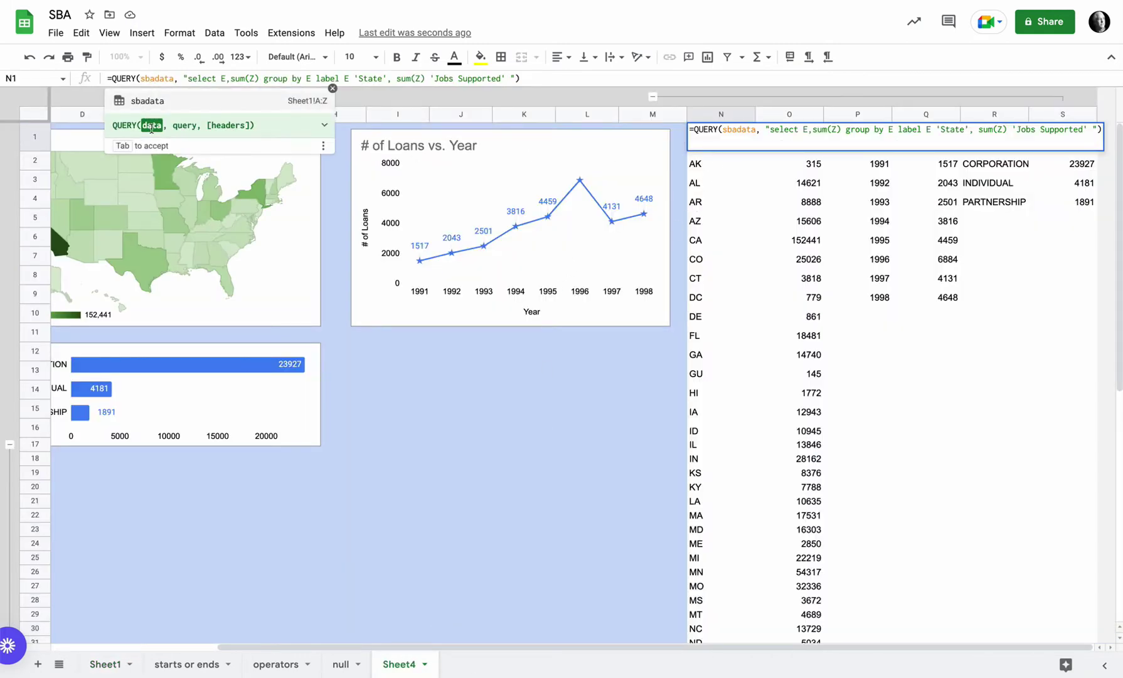
left_click(186, 128)
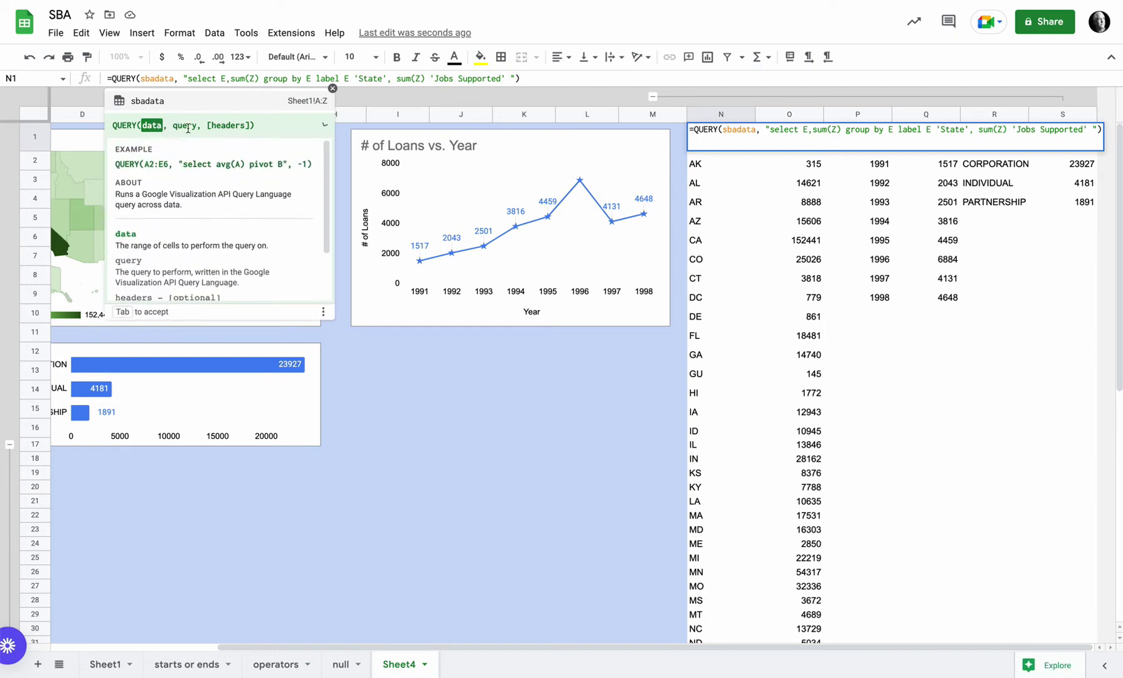
left_click(212, 78)
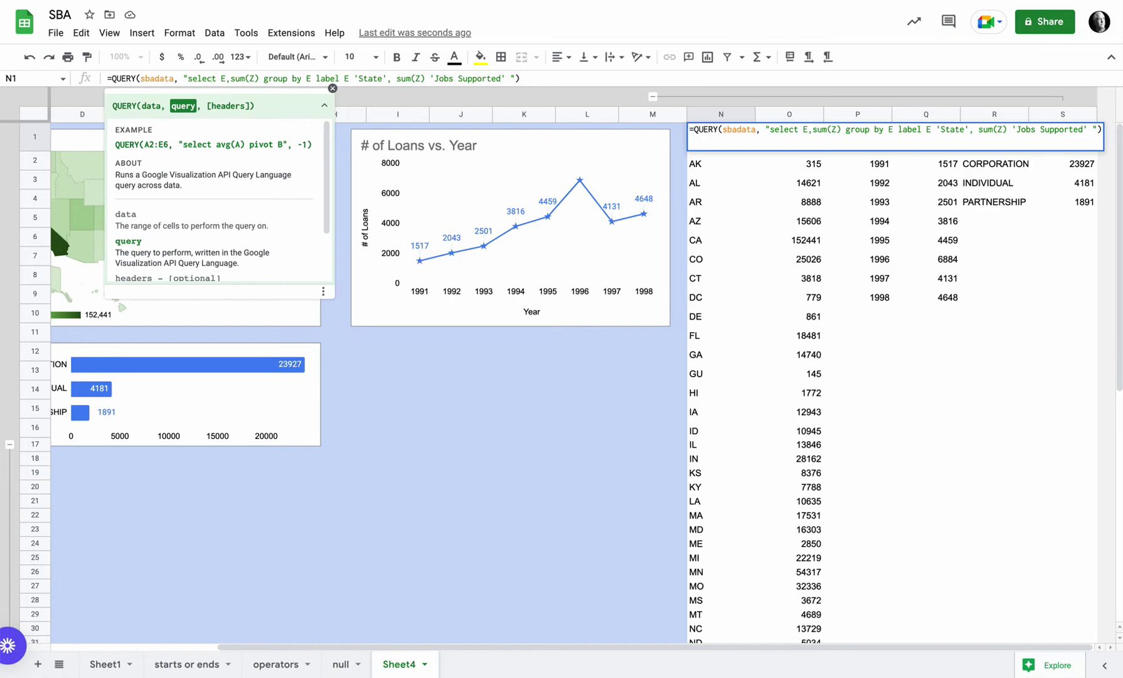
left_click(107, 664)
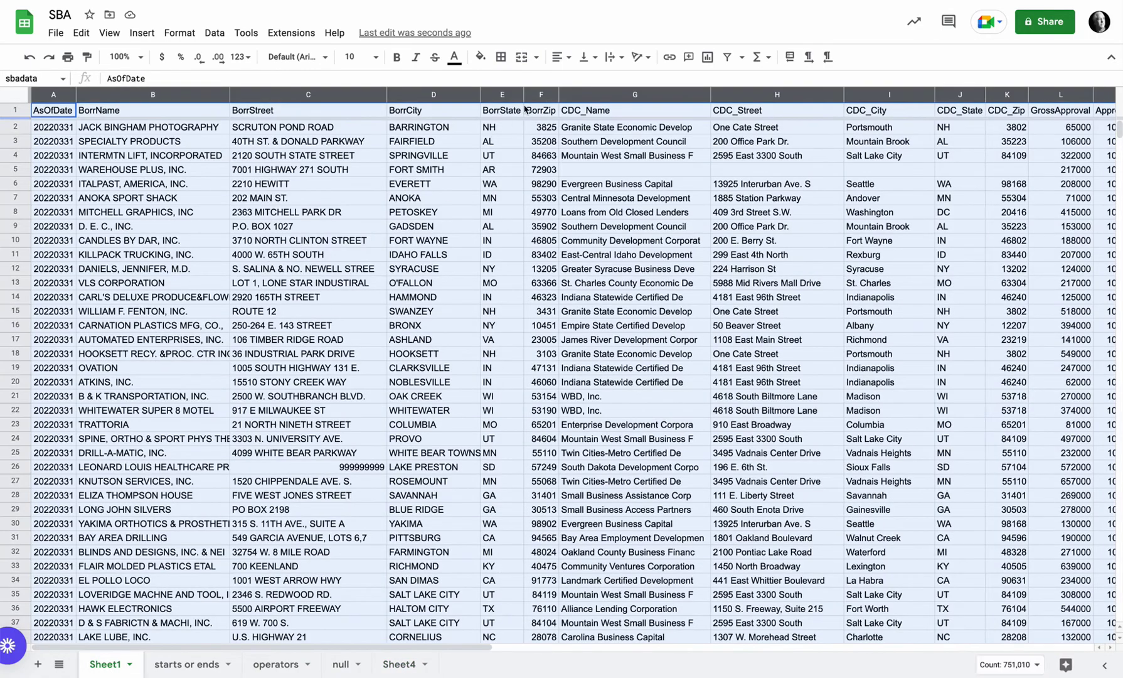
scroll(683, 421, "right", 10)
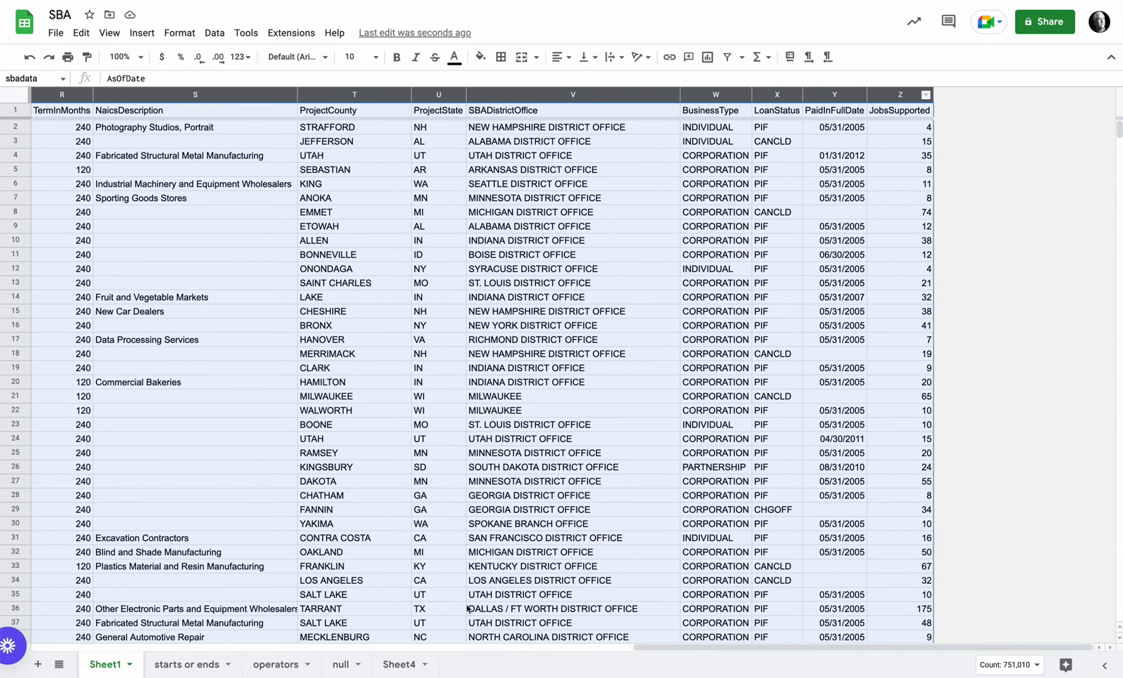
left_click(399, 664)
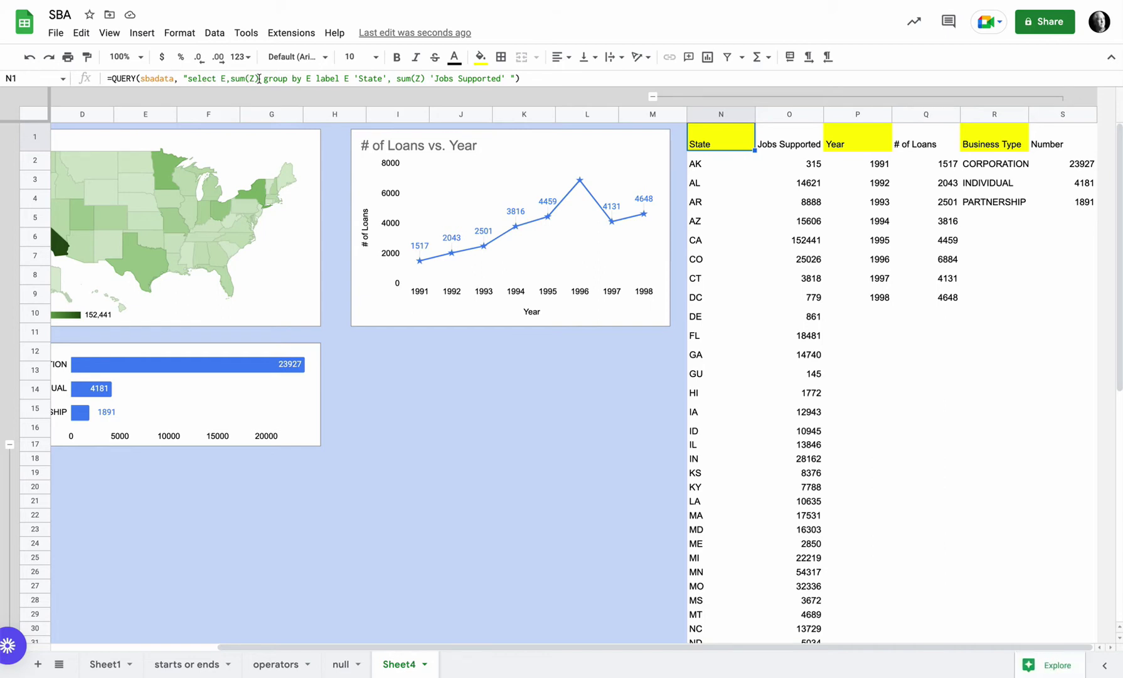
left_click(258, 78)
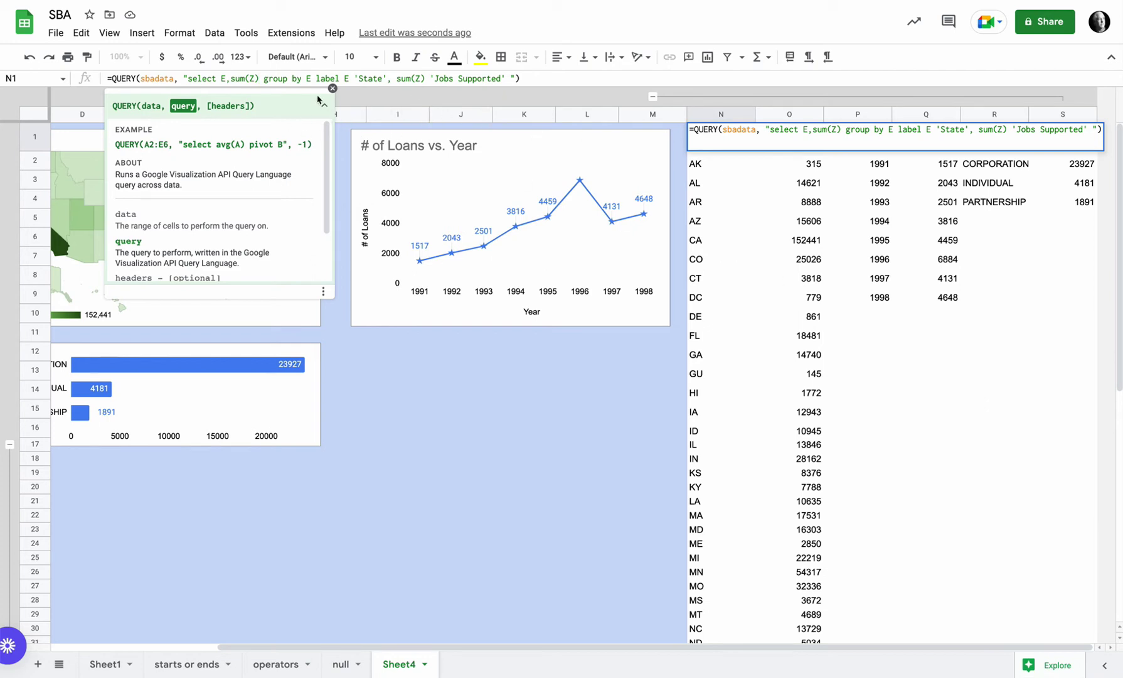
Check the Sheet1 source data, then re-enter the State QUERY formula in N1.
left_click(107, 664)
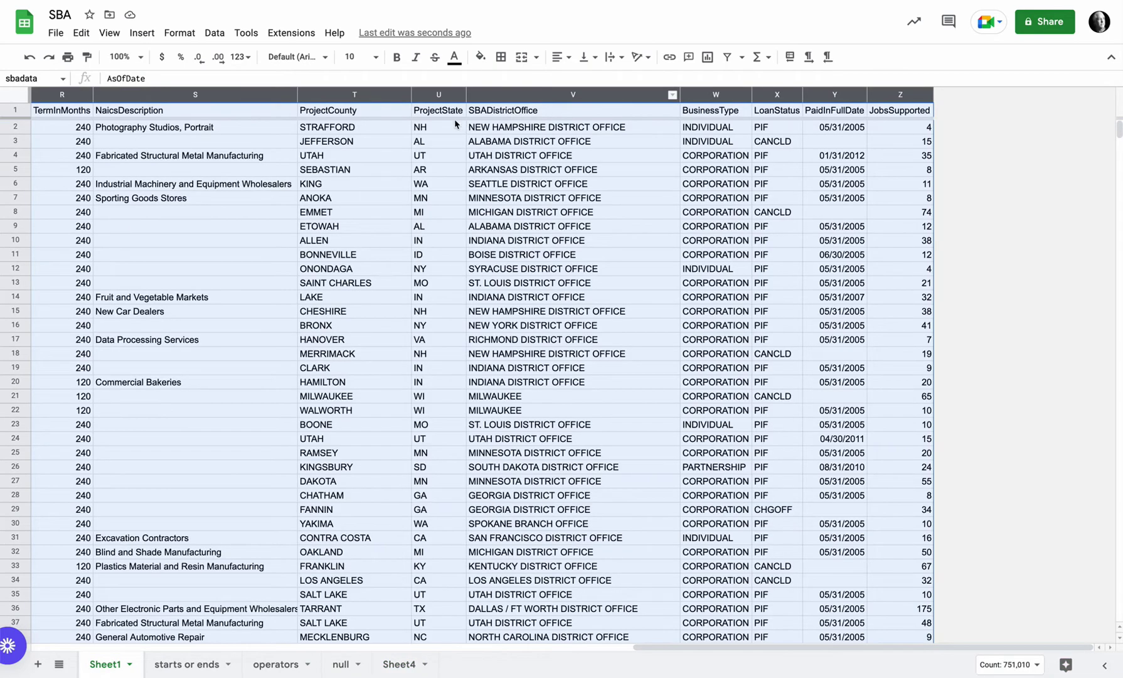
left_click(400, 664)
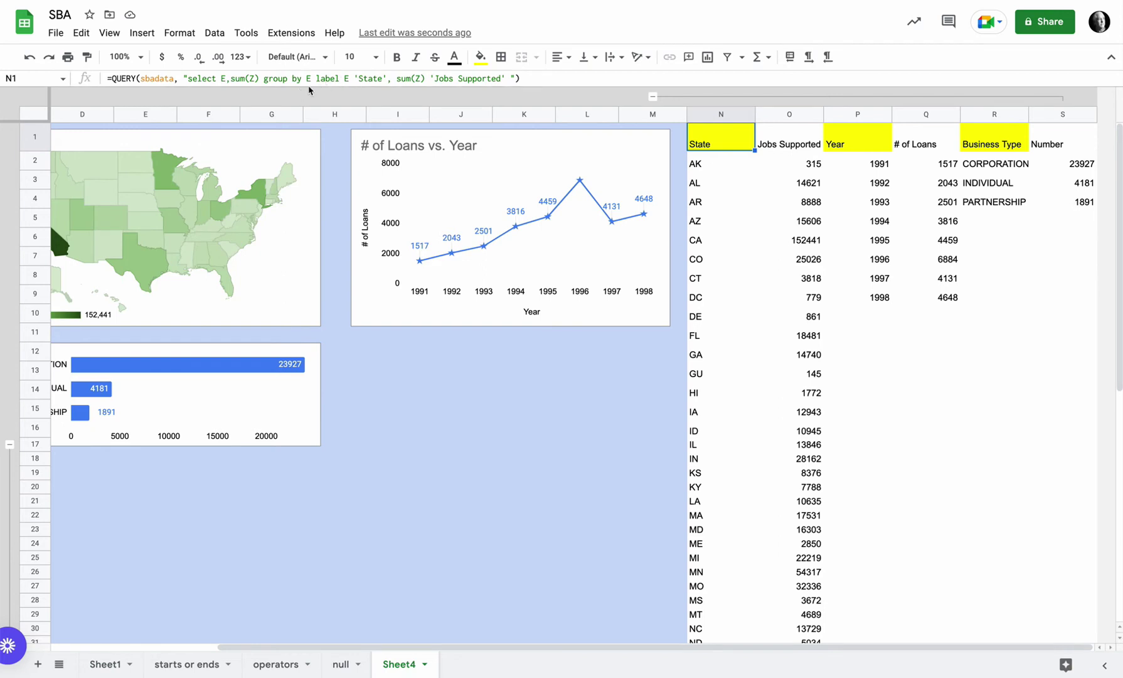
left_click(374, 78)
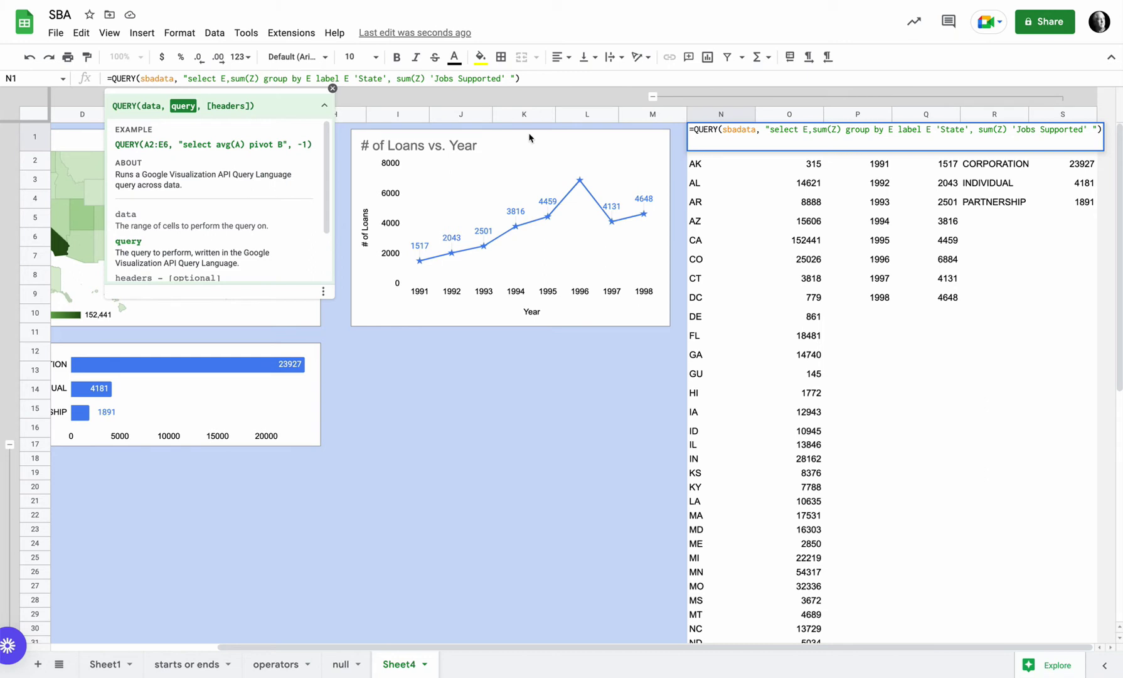
key("Return")
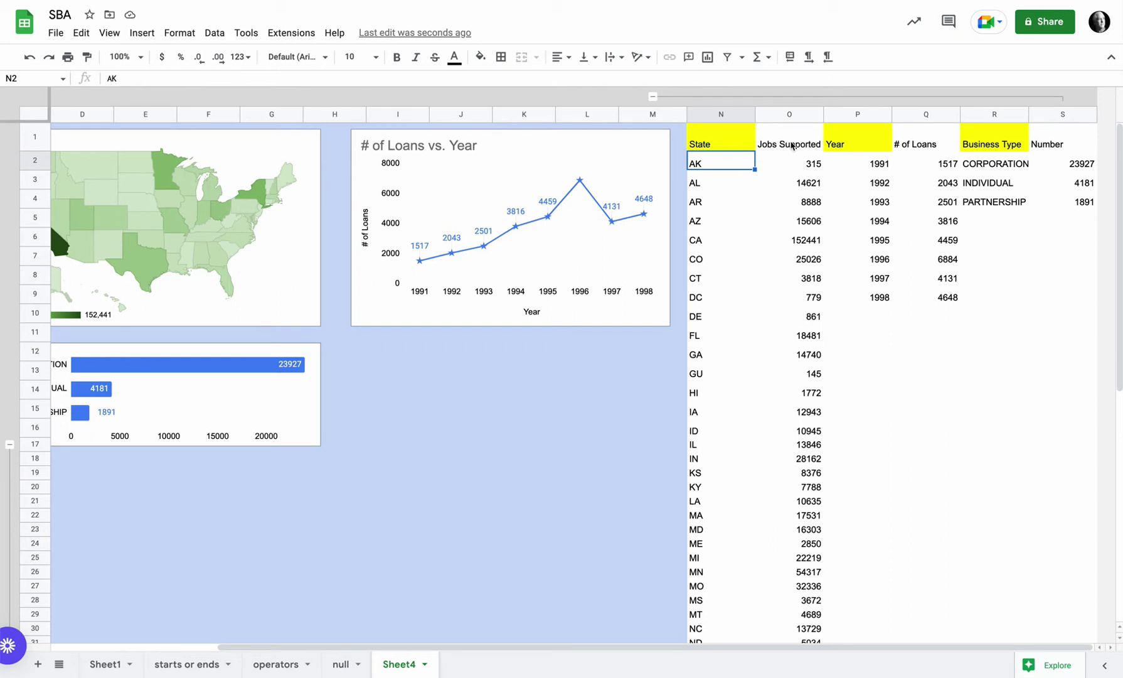
Open the chart editor for the state geo chart (range N1:O55, State by Jobs Supported).
left_click(264, 167)
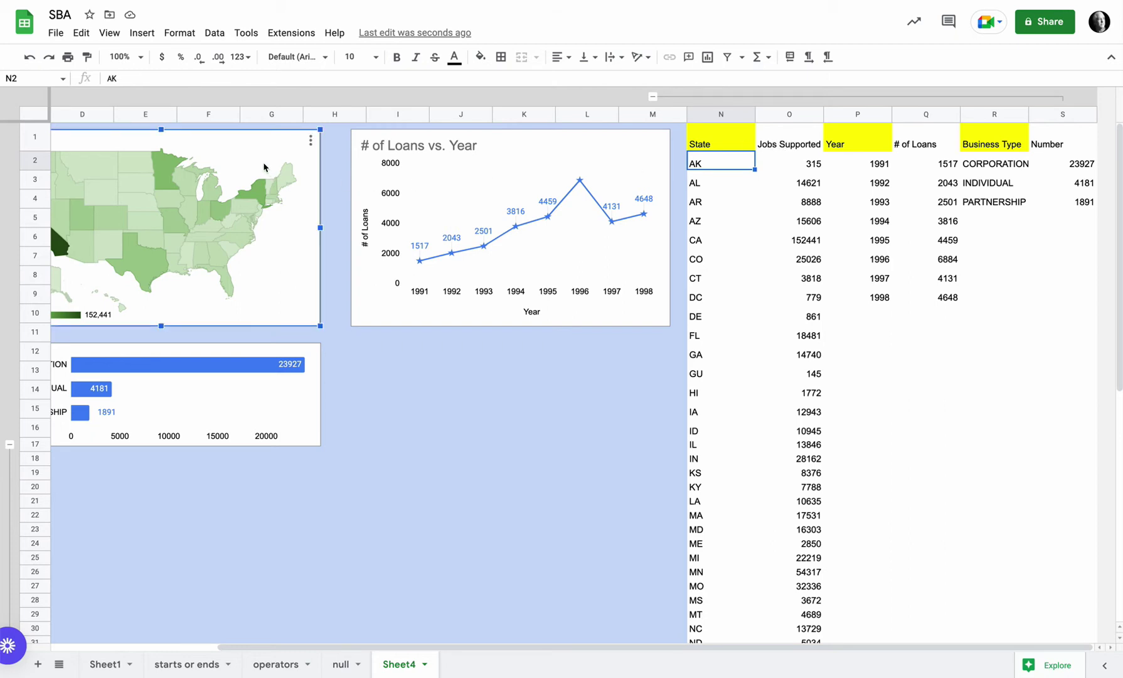
double_click(264, 167)
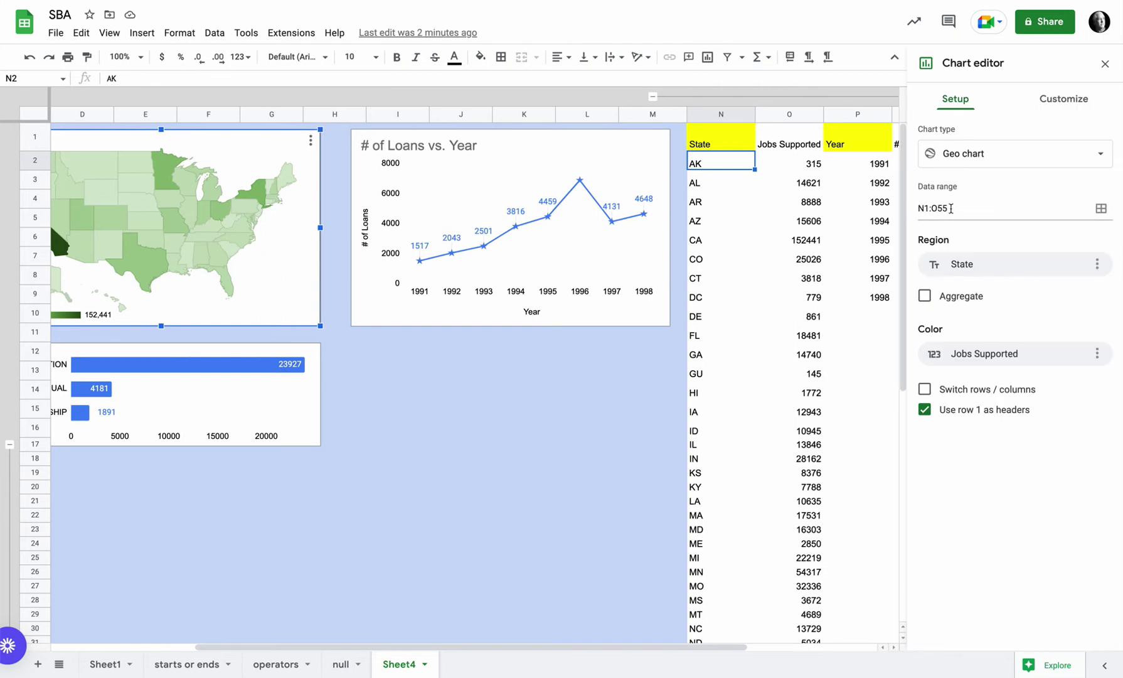
left_click(1060, 108)
Change the geo chart's Max colour to another green swatch and close the chart editor.
left_click(930, 176)
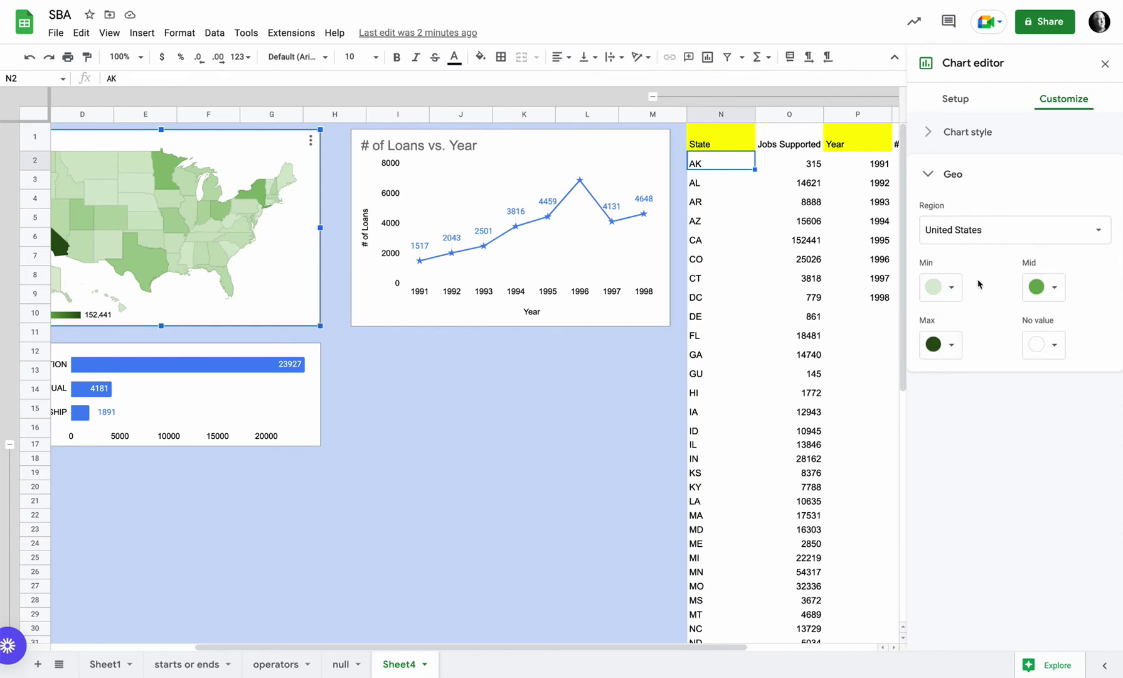
left_click(950, 346)
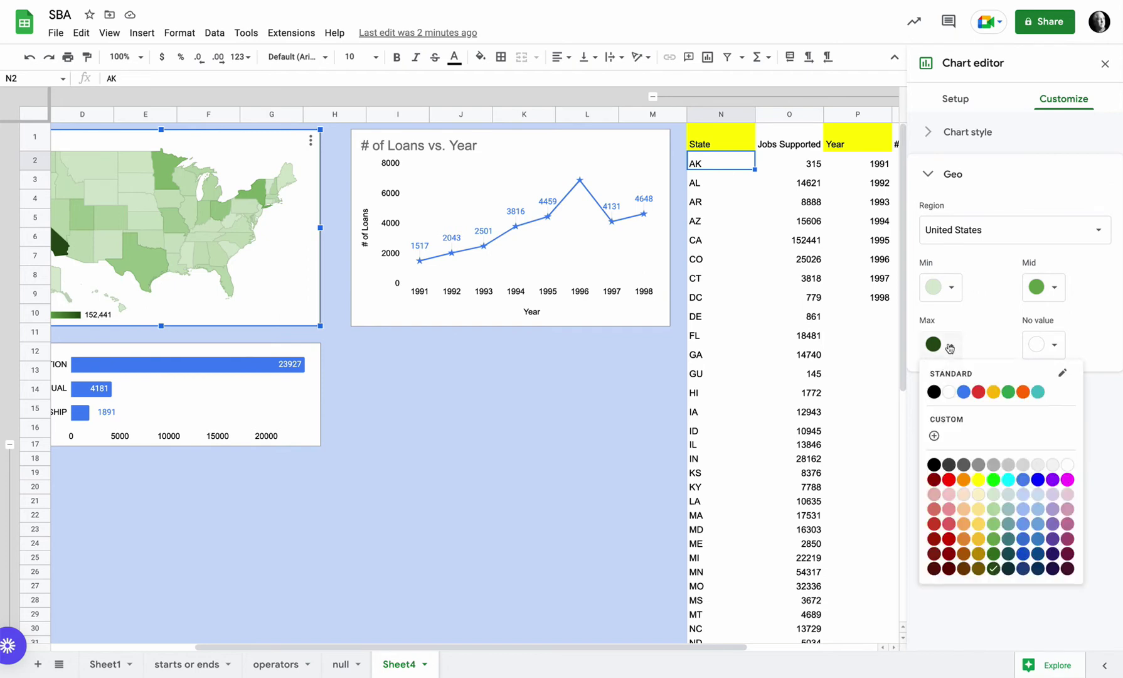
left_click(994, 554)
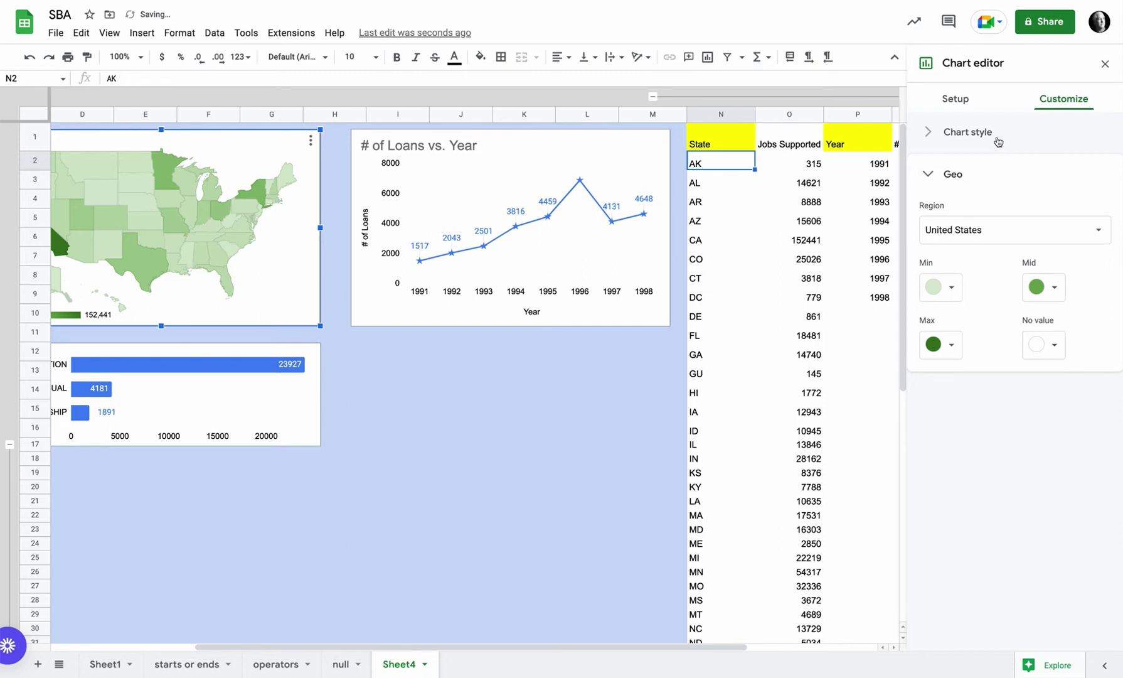
left_click(925, 138)
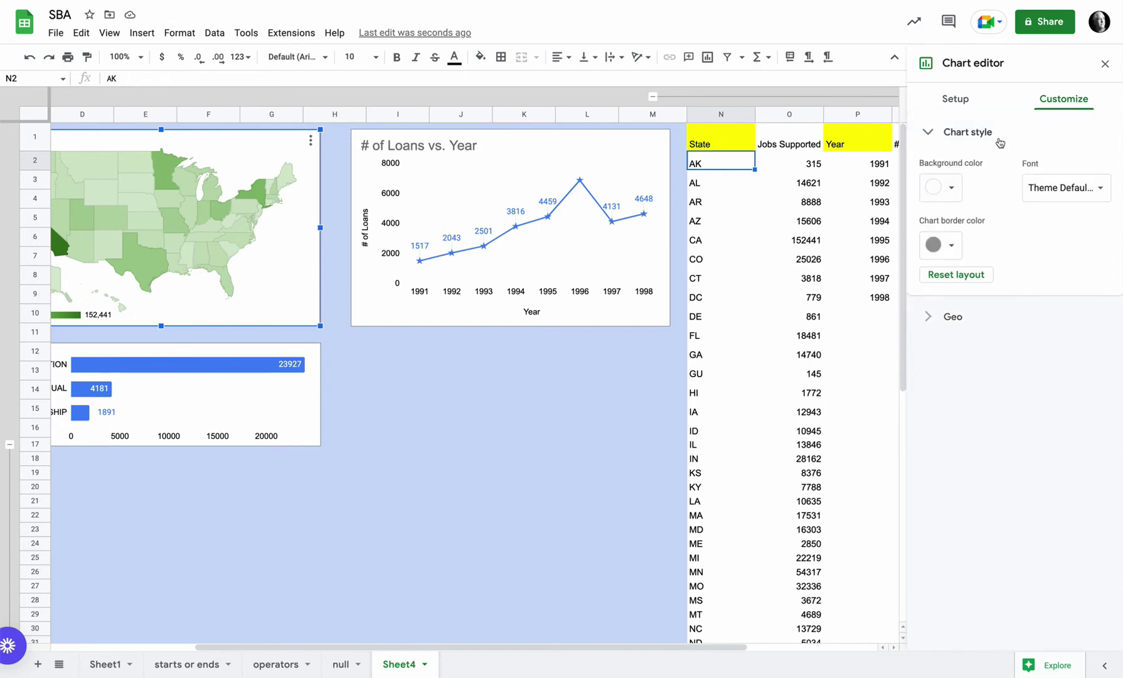
left_click(1106, 64)
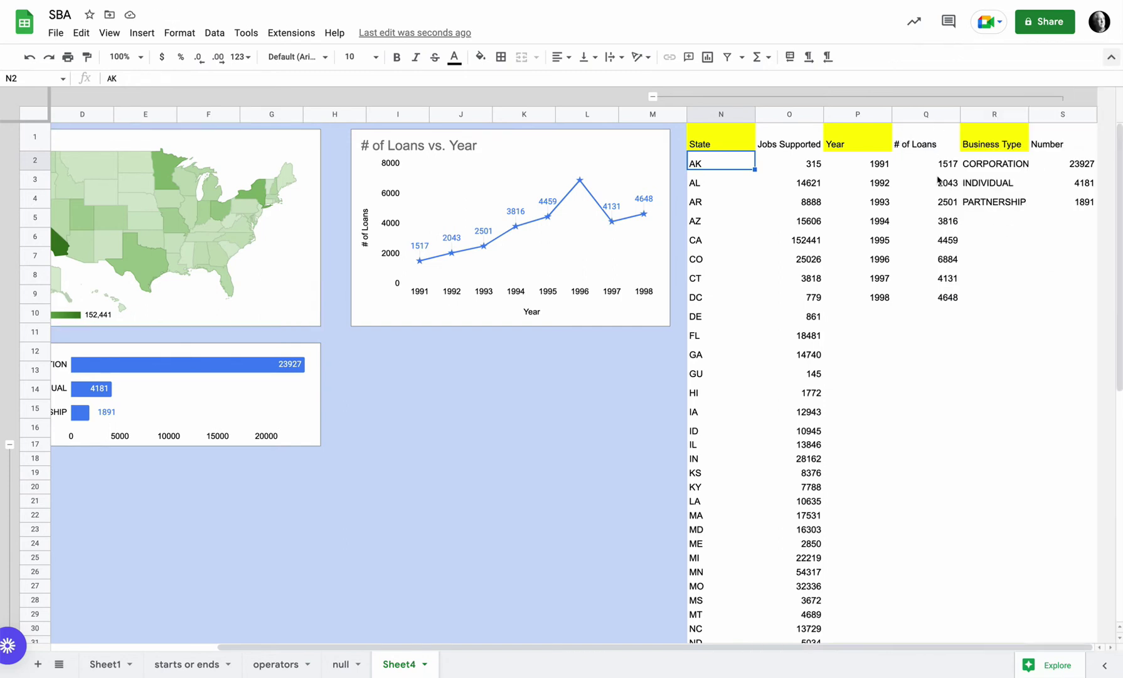
left_click(844, 146)
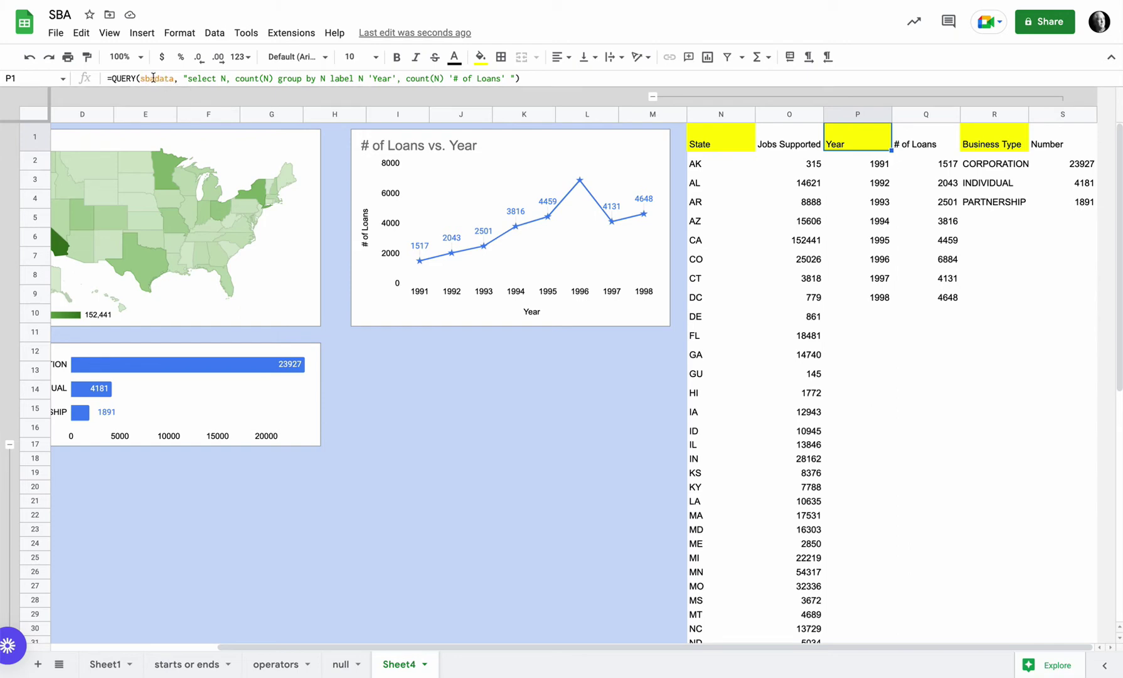
left_click(108, 664)
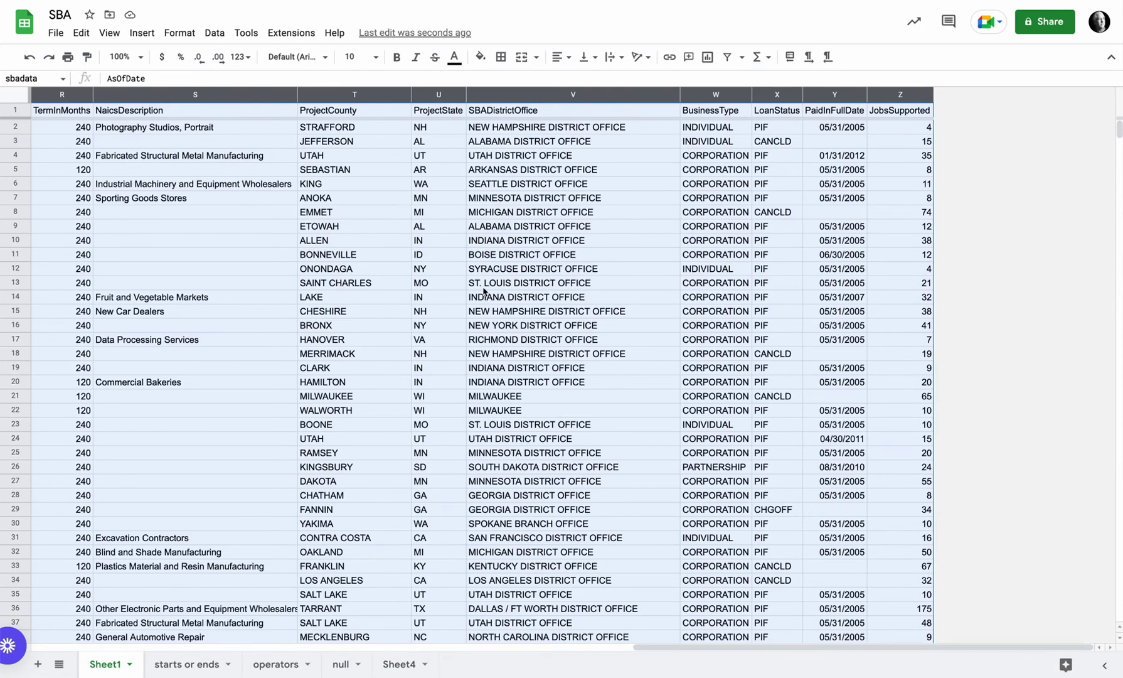
scroll(417, 184, "left", 5)
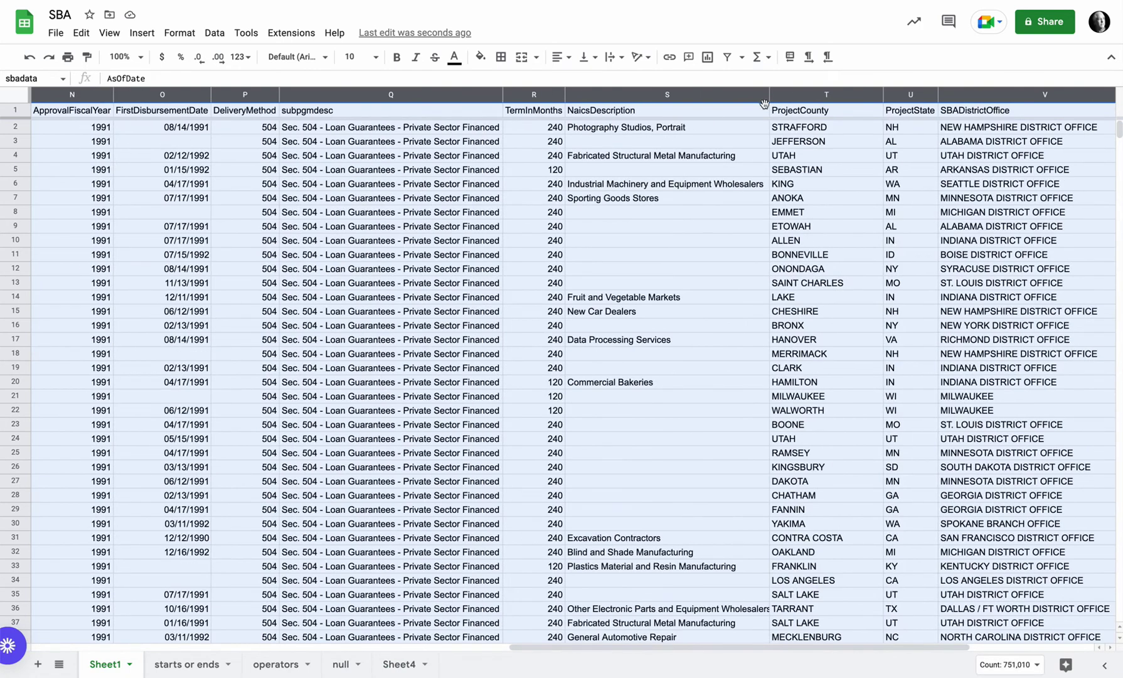
scroll(260, 140, "left", 4)
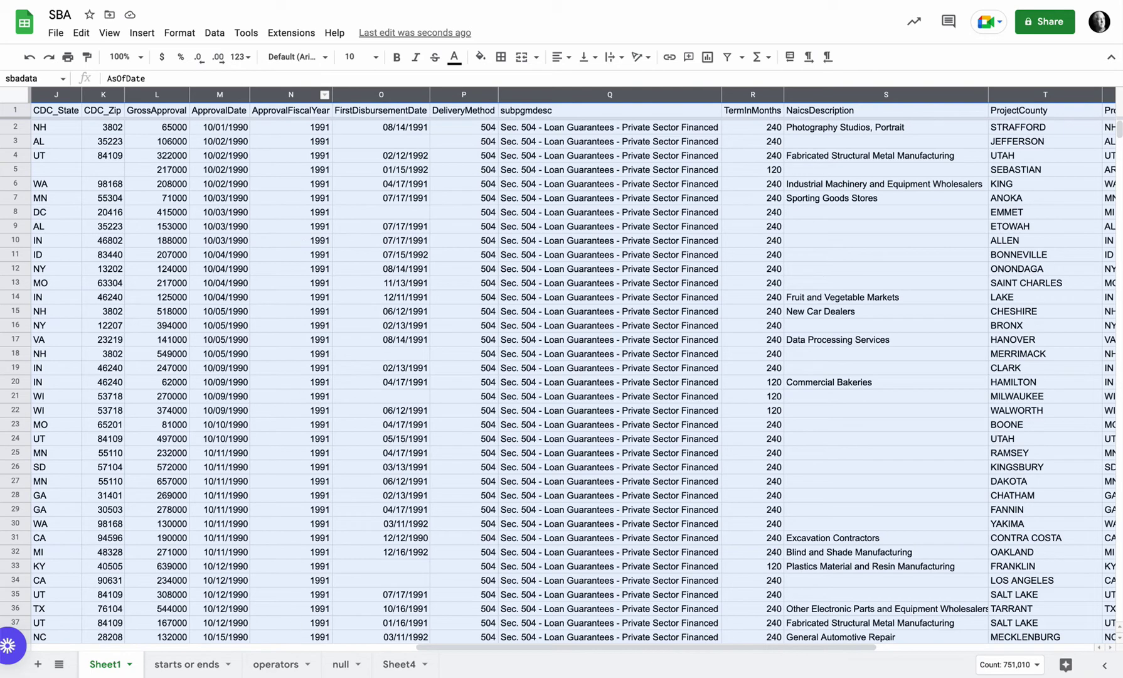
left_click(400, 664)
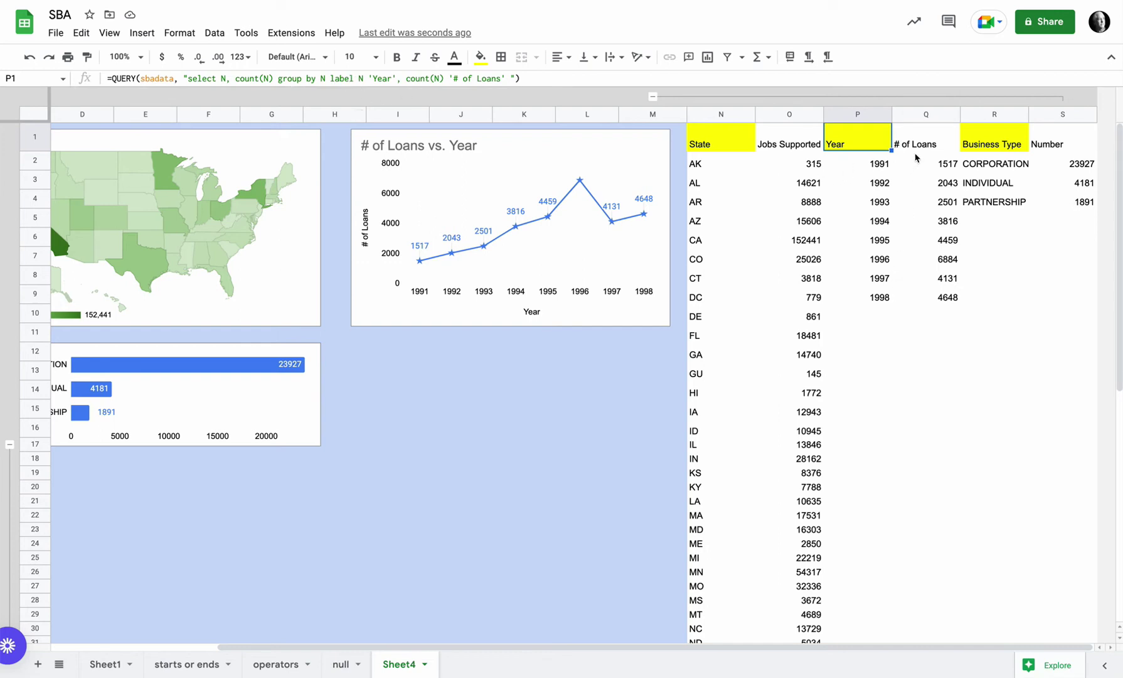
left_click(344, 78)
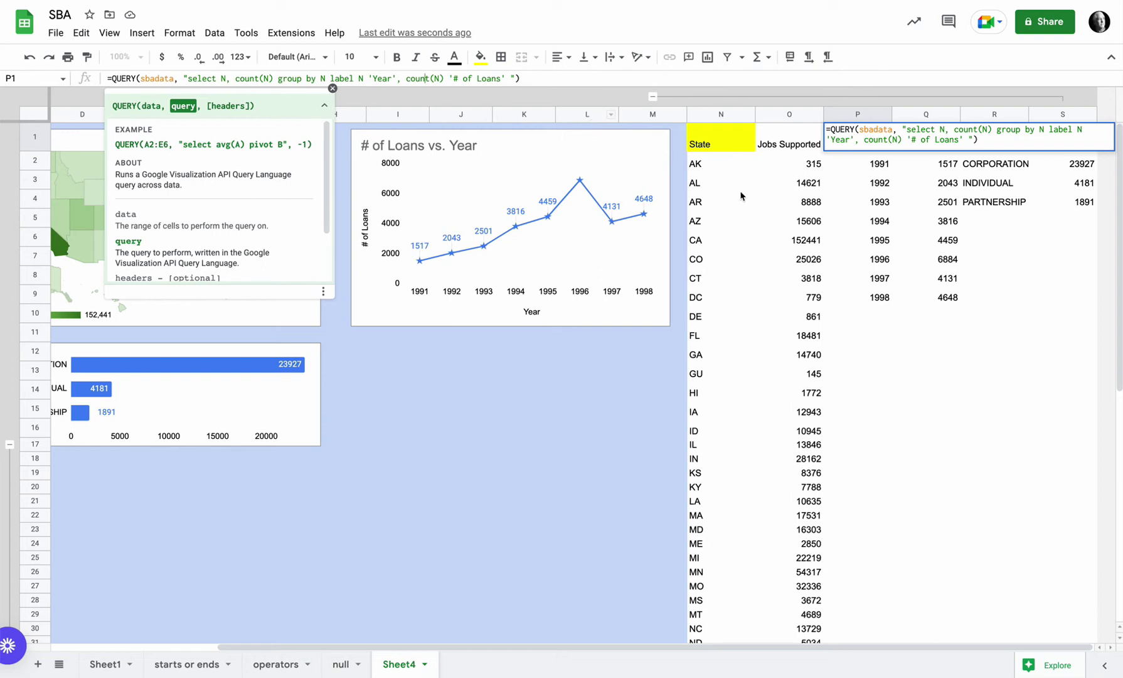
key("Tab")
left_click(988, 144)
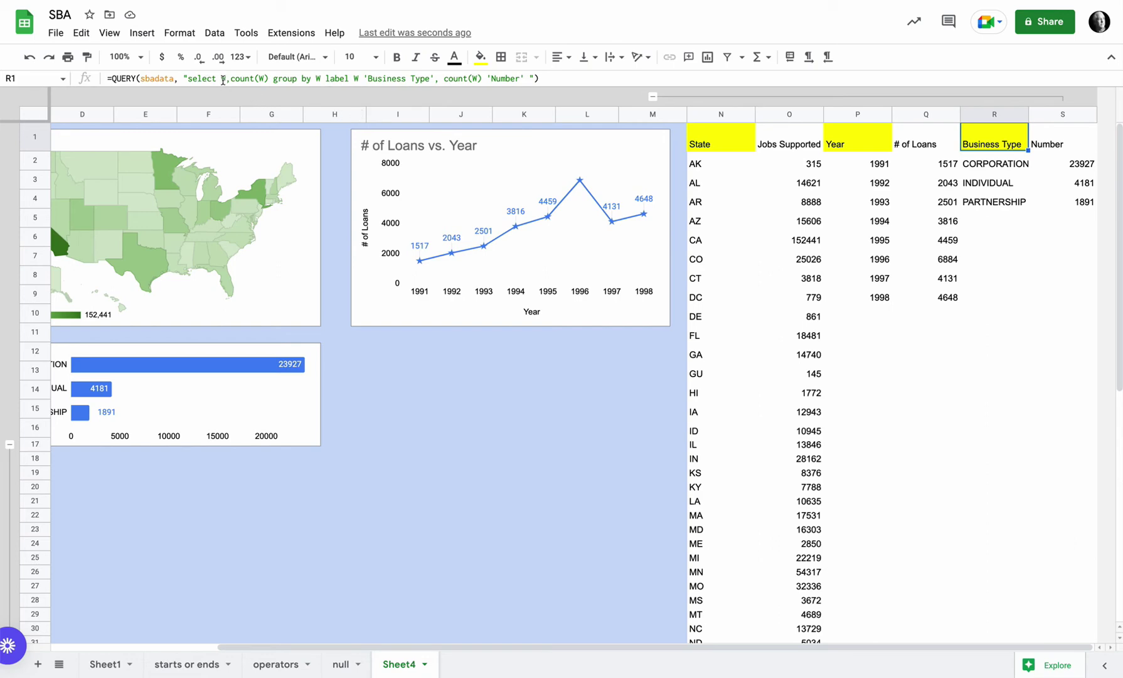
left_click(91, 666)
scroll(701, 366, "right", 5)
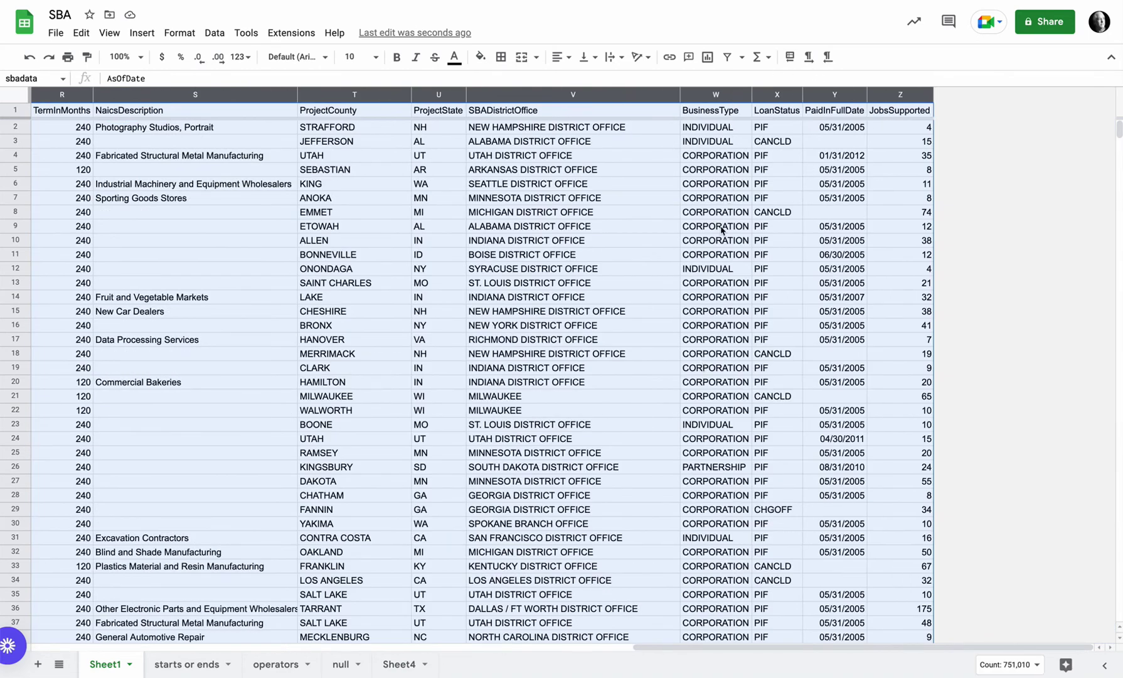
left_click(401, 664)
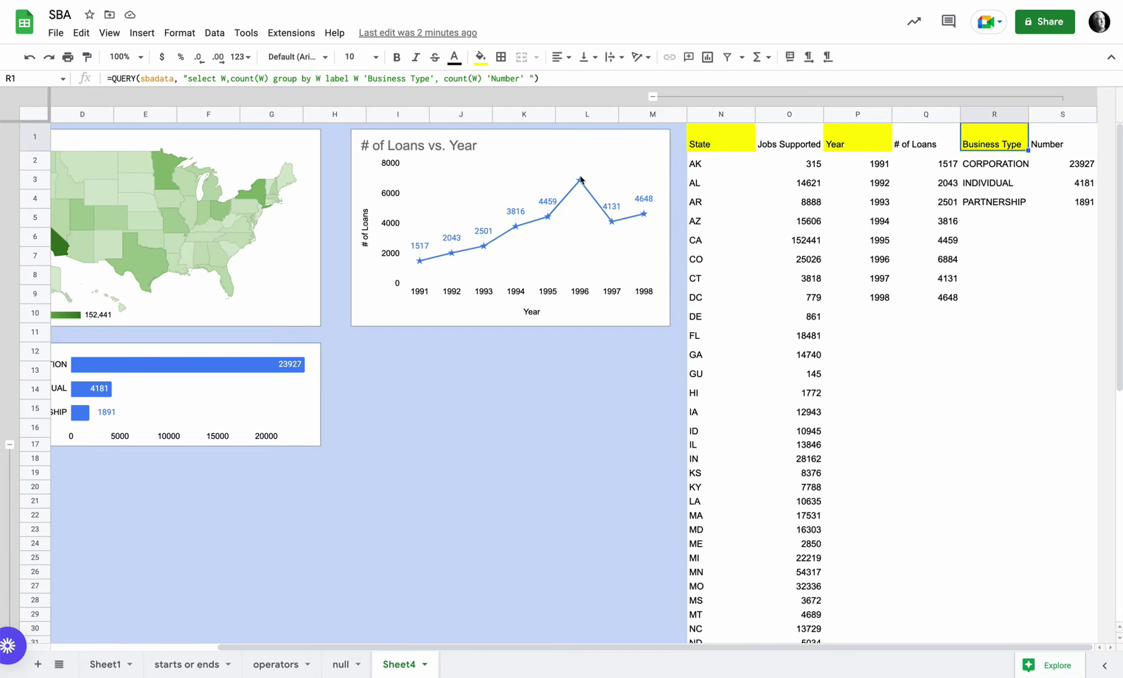
double_click(527, 175)
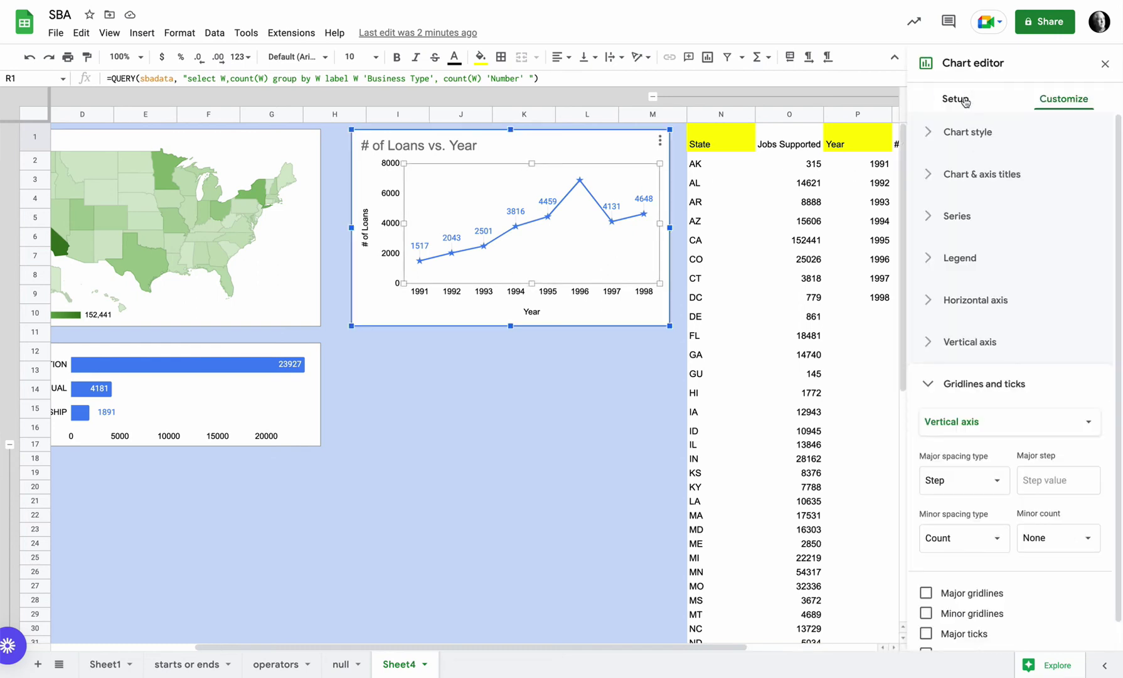
Enlarge the loans-by-year line chart's star markers from 10px to 14px and close the editor.
left_click(957, 99)
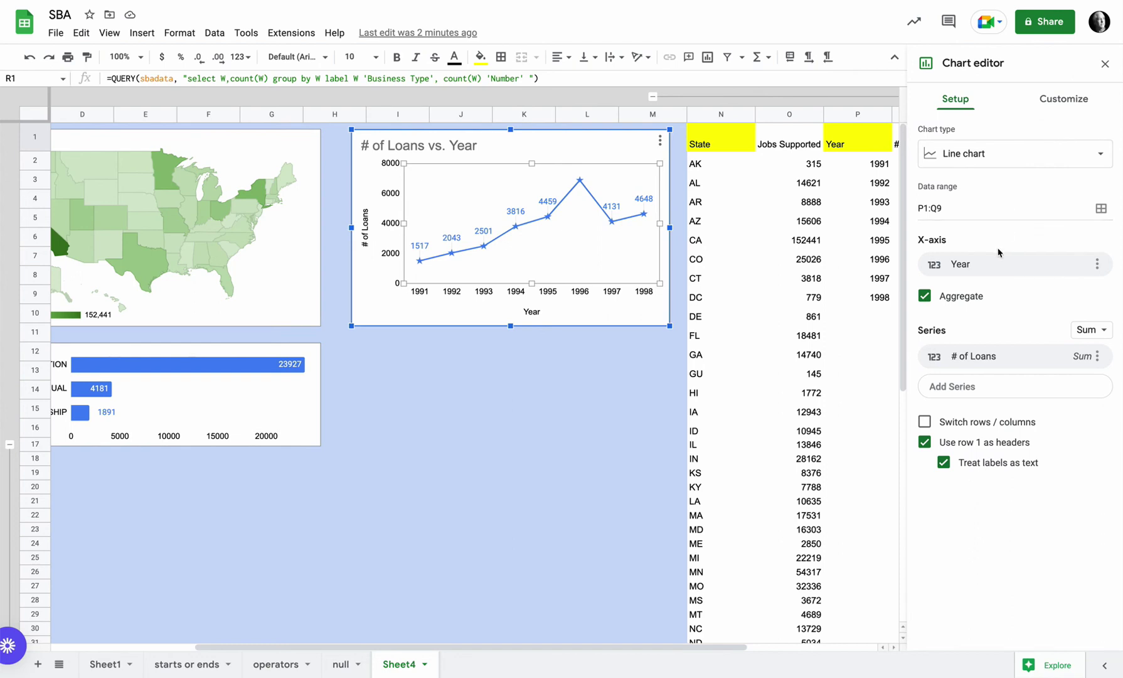
left_click(1064, 104)
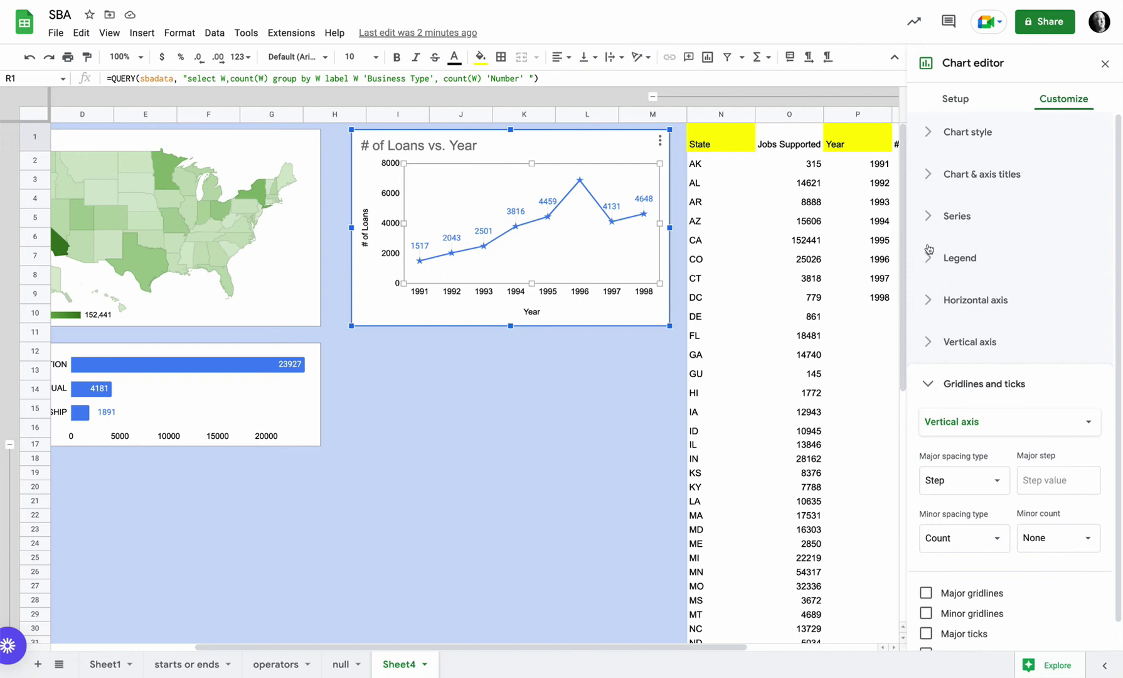
left_click(928, 221)
scroll(1059, 433, "down", 2)
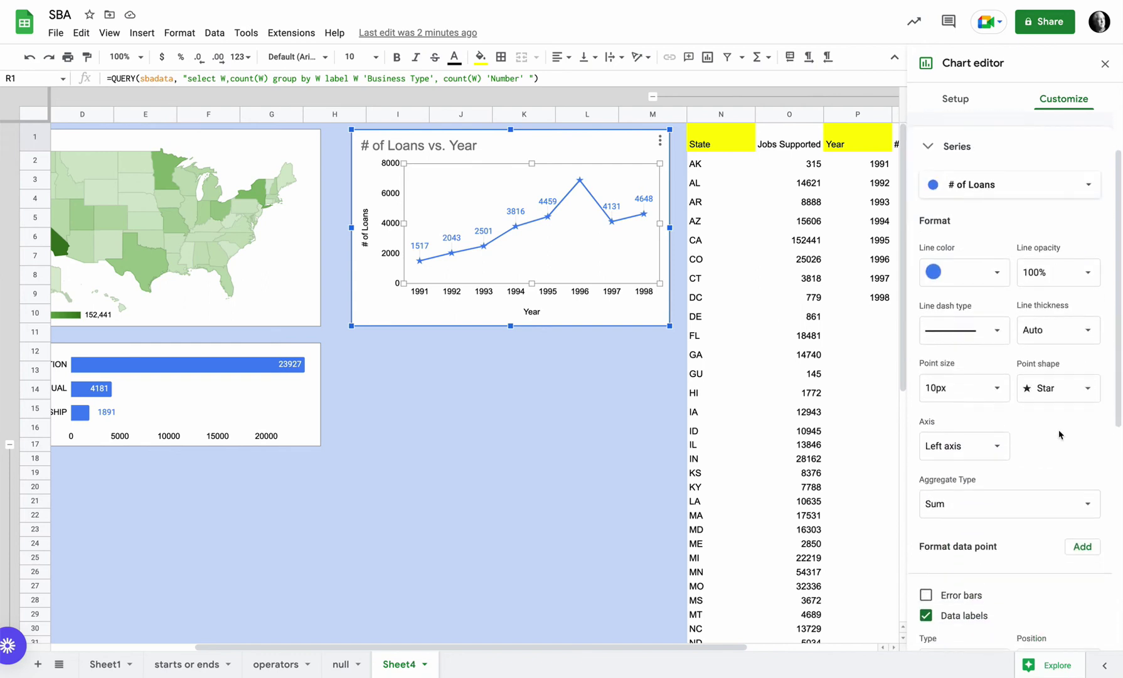
left_click(1000, 380)
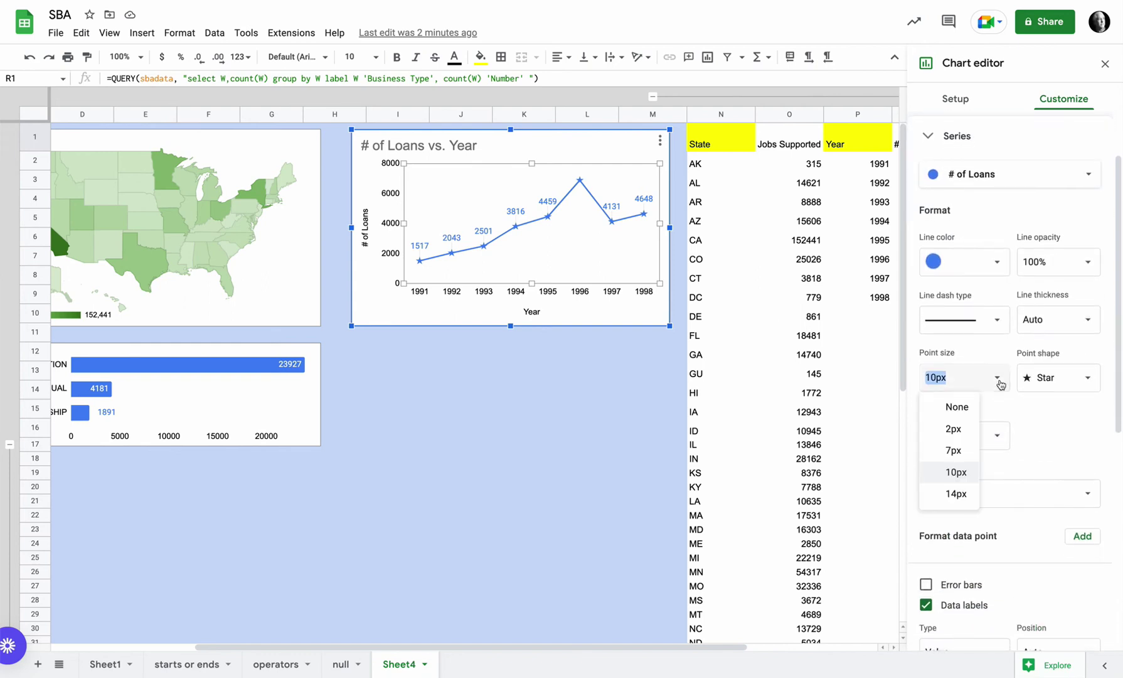
left_click(966, 493)
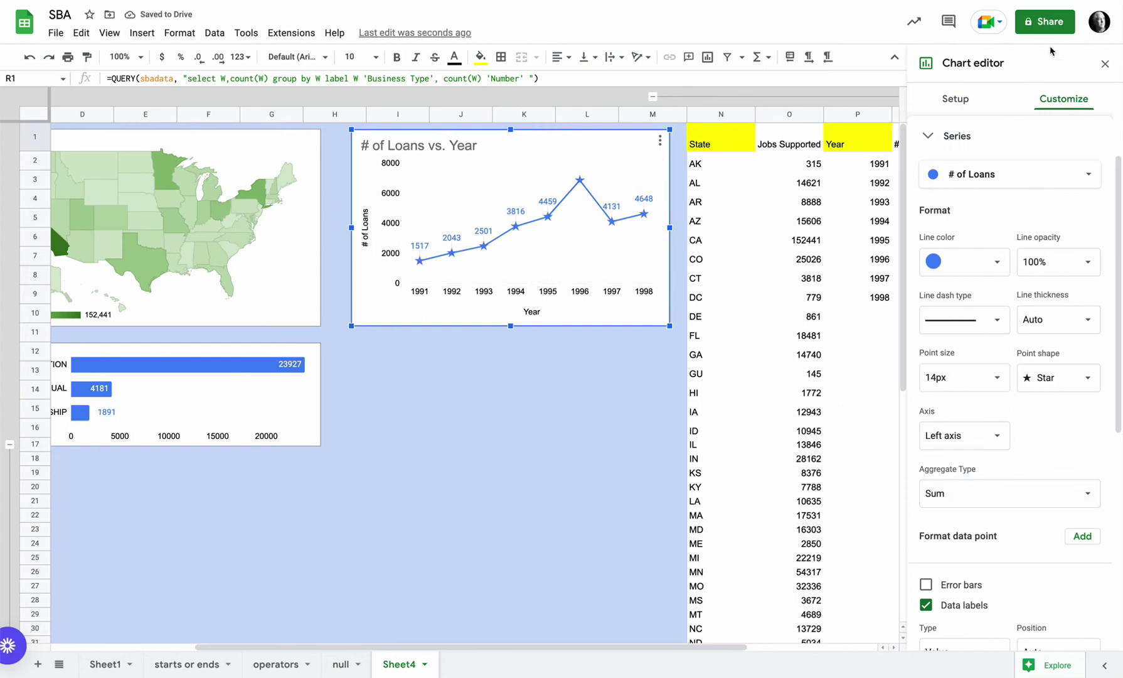
left_click(1106, 64)
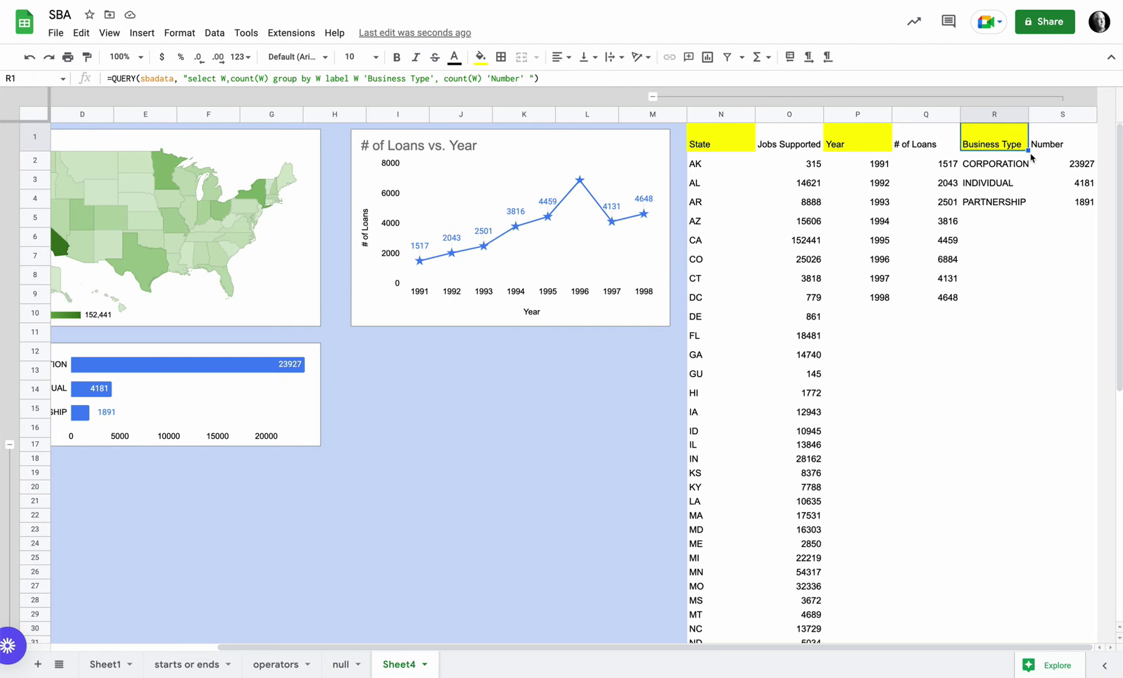
Collapse the N–S query column group, leaving only the SBA LOANS panel and three charts.
scroll(362, 388, "left", 4)
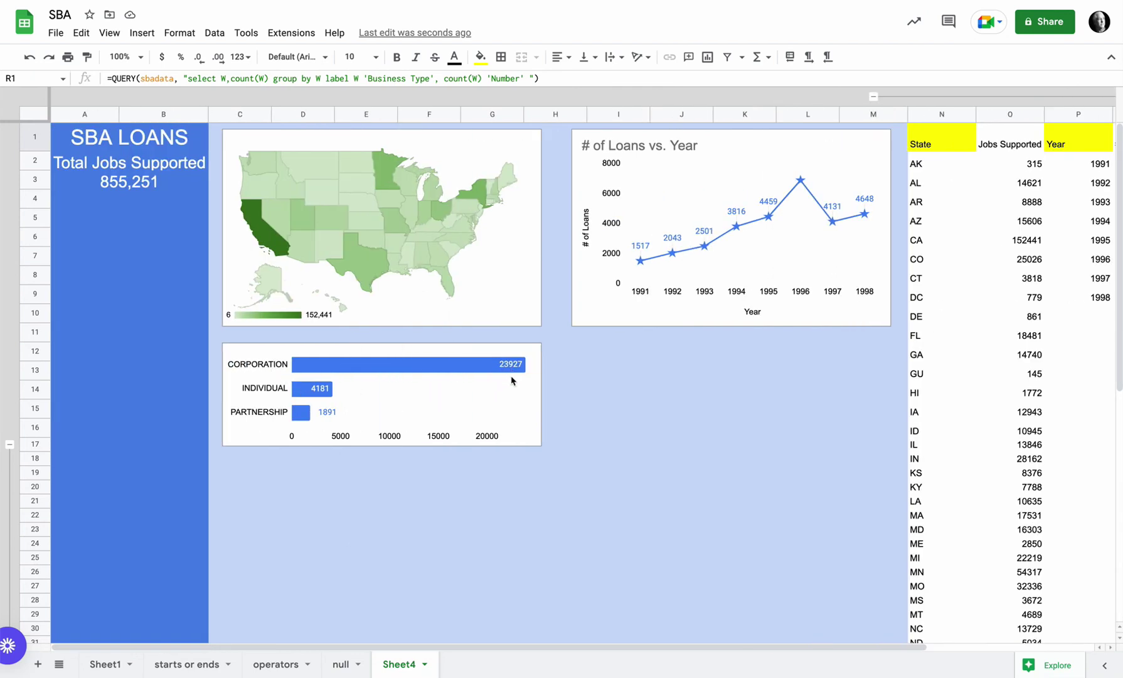
scroll(1086, 276, "right", 4)
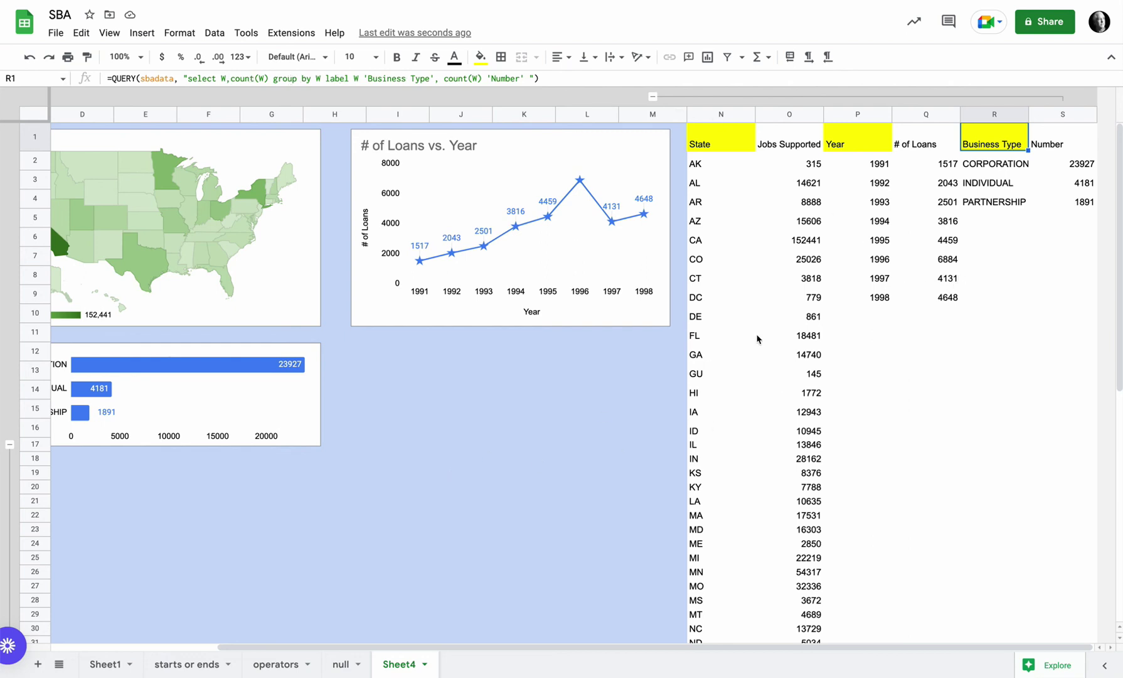
left_click(654, 97)
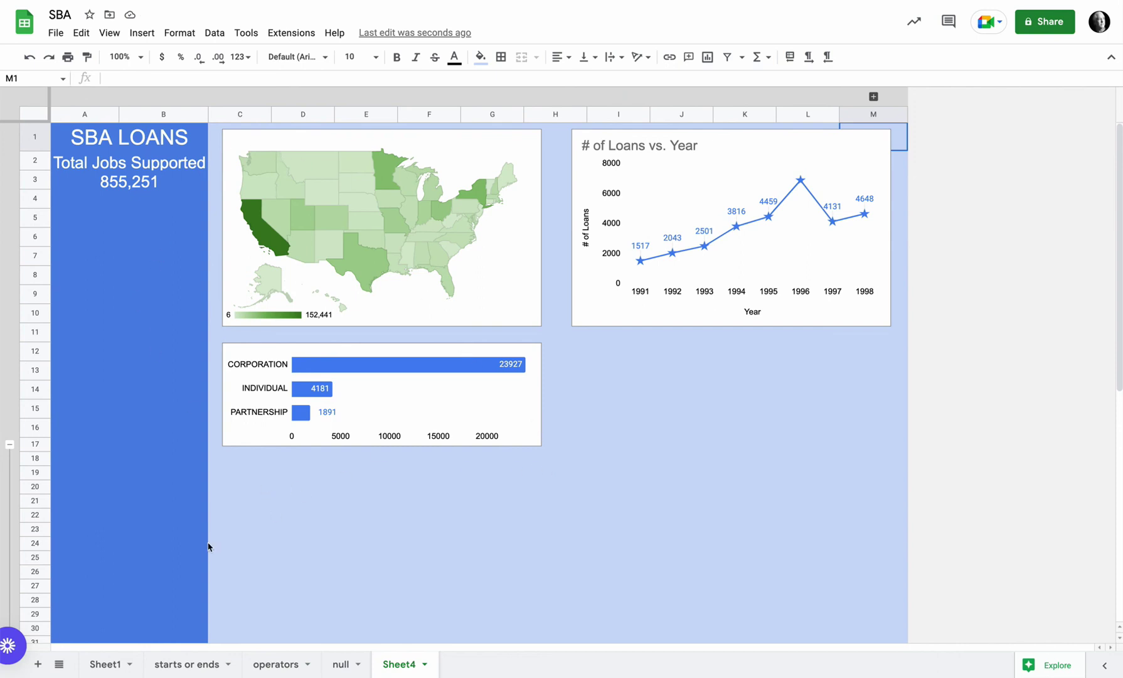
Collapse the rows below row 17, select the SBA LOANS title, and check Sheet1 before returning.
scroll(153, 555, "down", 10)
scroll(150, 554, "up", 10)
left_click(10, 444)
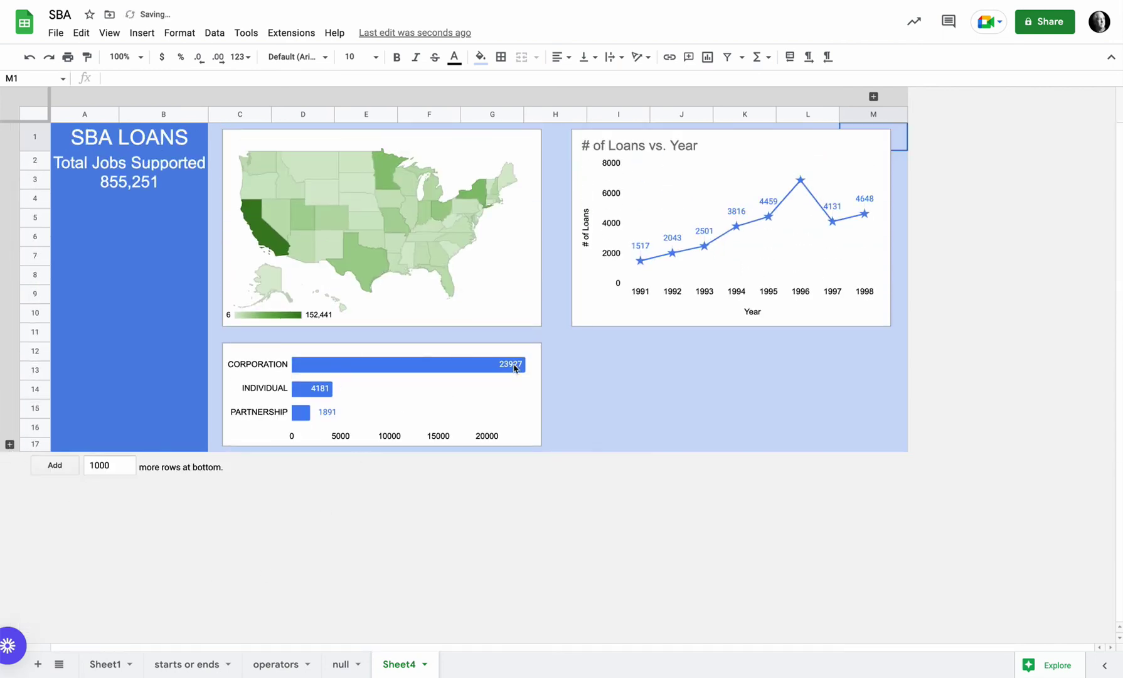
left_click(899, 294)
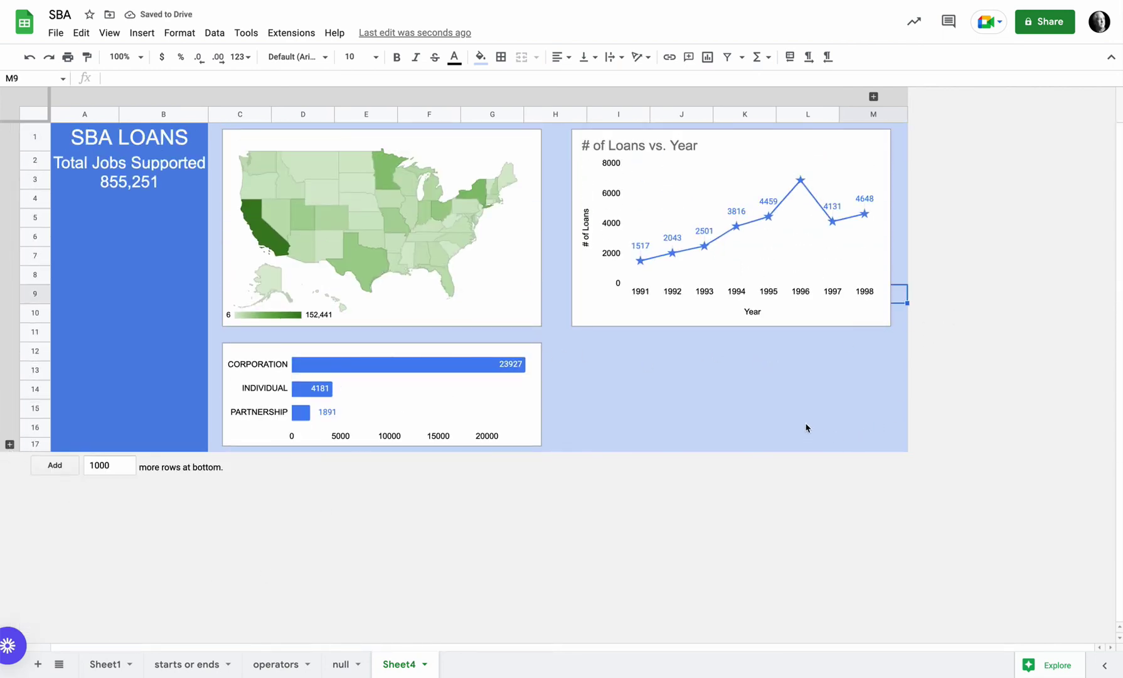
left_click(74, 138)
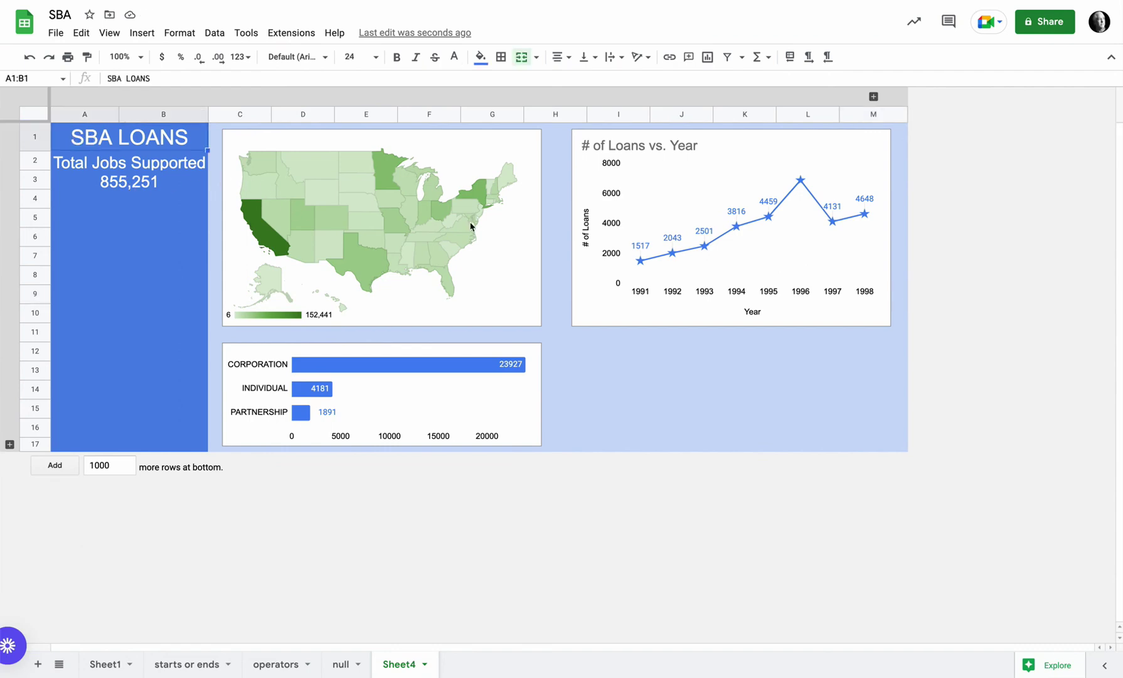
left_click(113, 669)
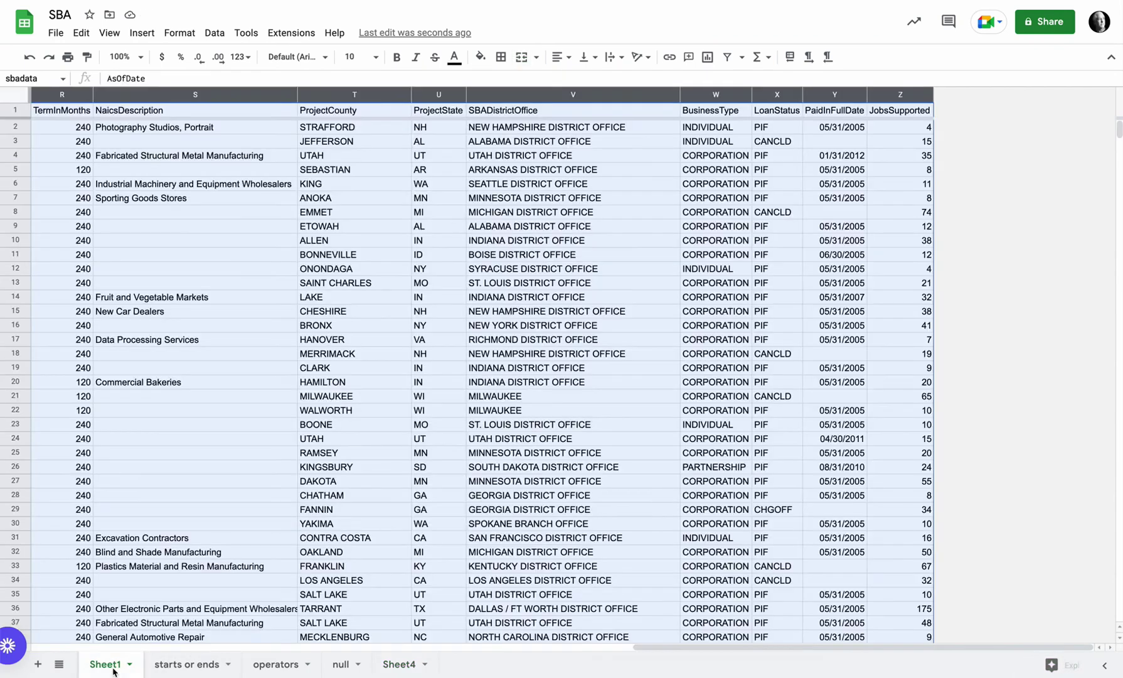
left_click(395, 665)
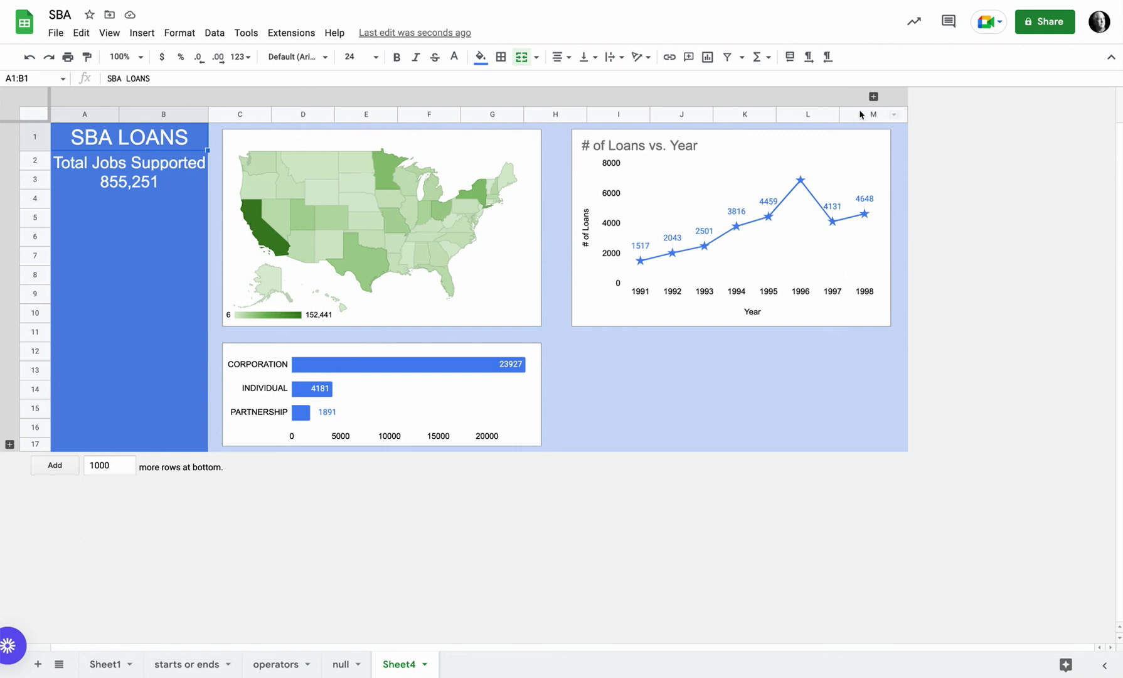
Re-expand query columns N–S to show the State and Jobs Supported table.
left_click(874, 96)
scroll(942, 216, "right", 3)
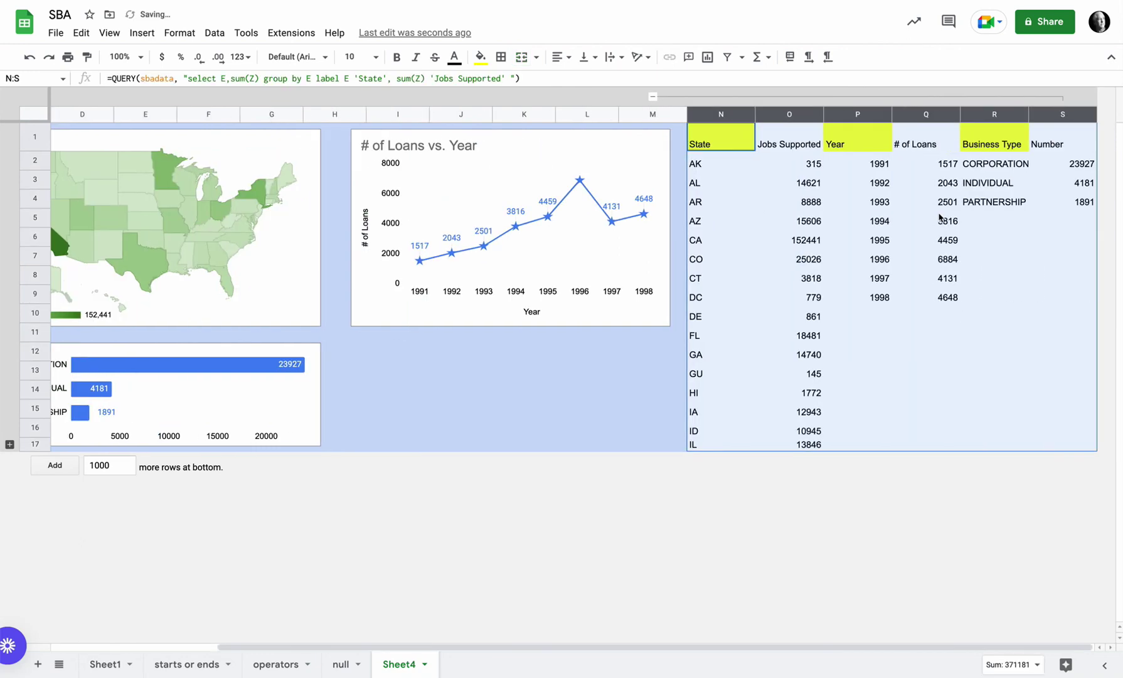
scroll(468, 254, "left", 3)
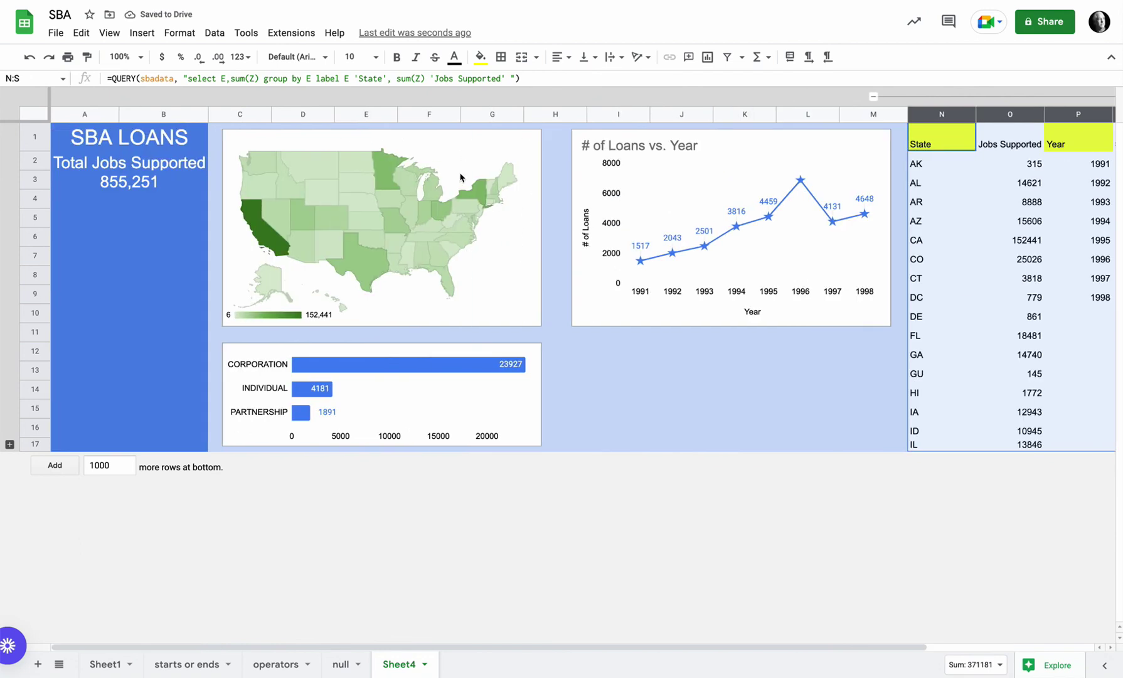